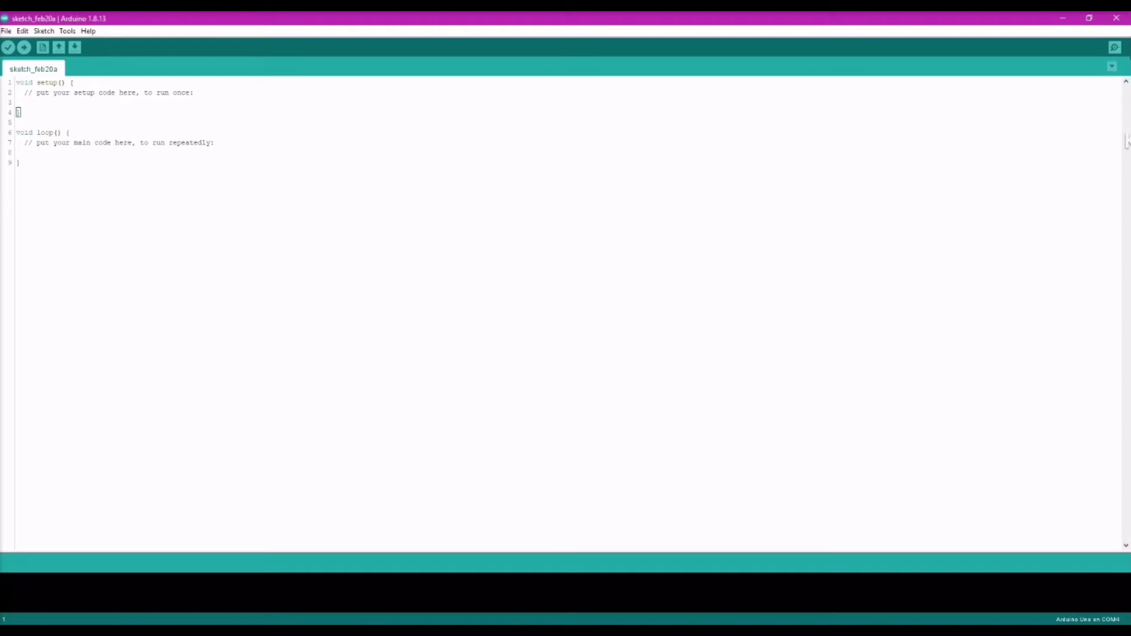
- Start adding the MIGRBL.zip library from the Desktop as a ZIP library, then cancel
left_click(43, 32)
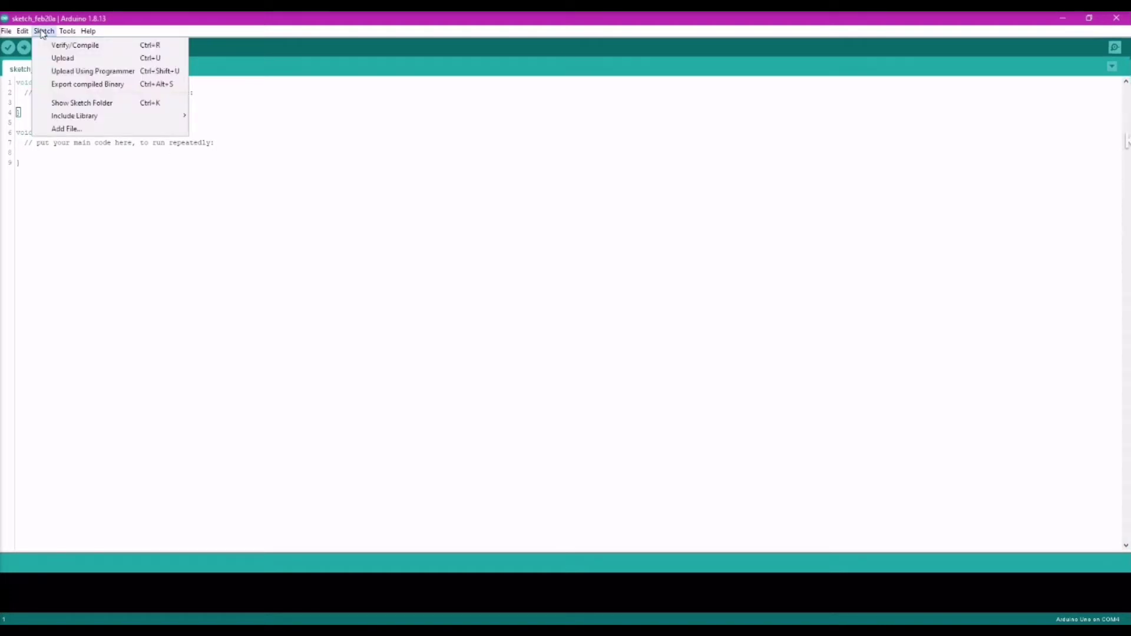
mouse_move(57, 115)
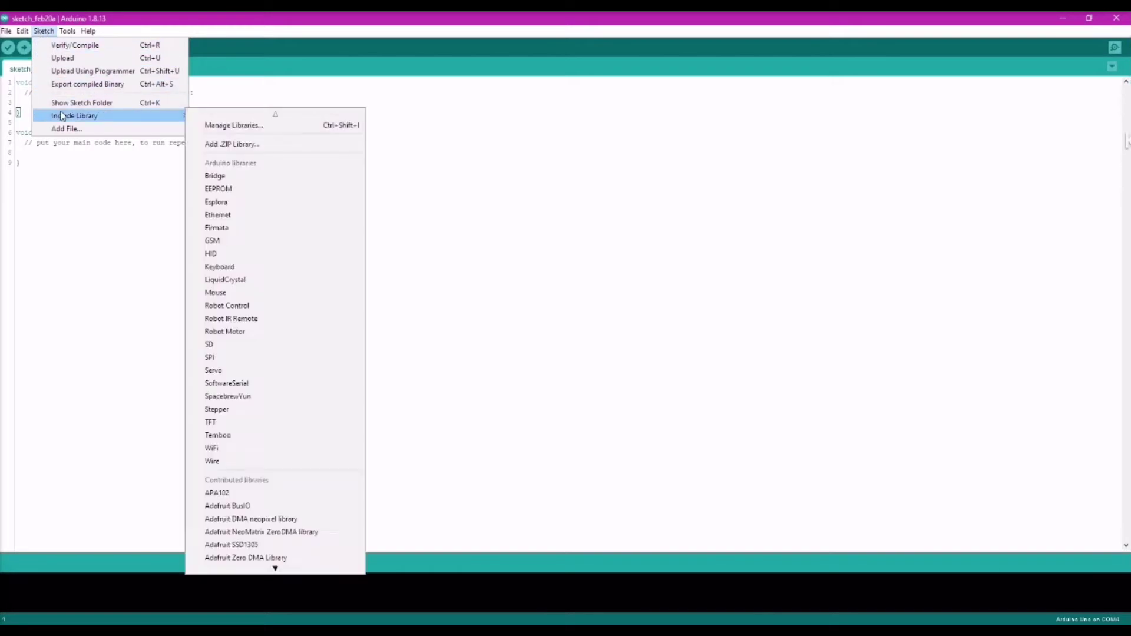
left_click(222, 143)
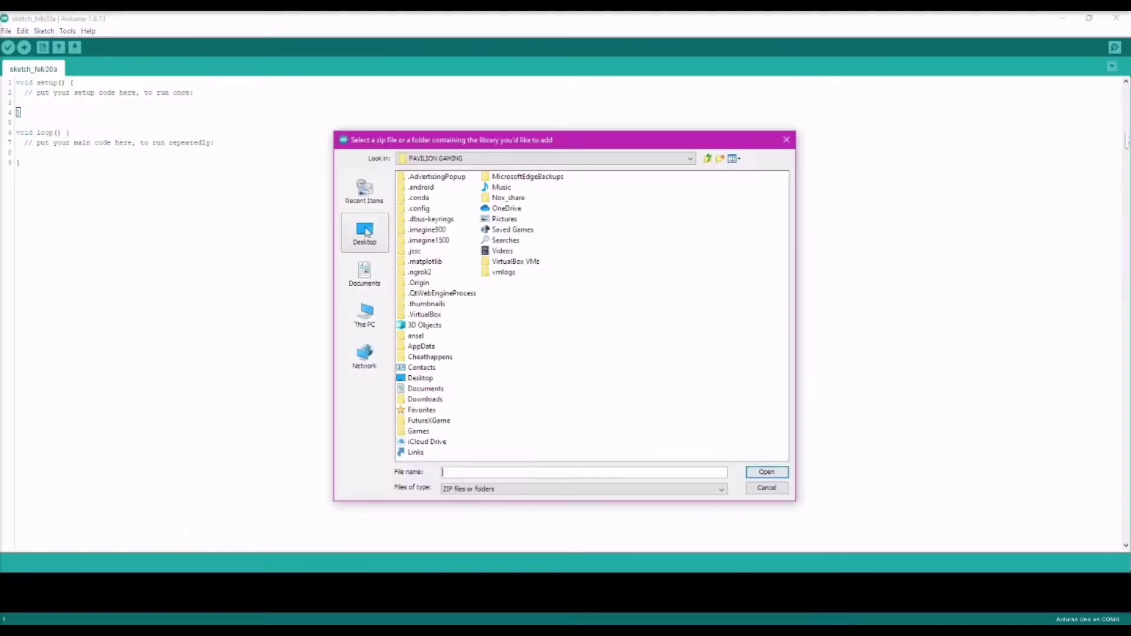
left_click(365, 234)
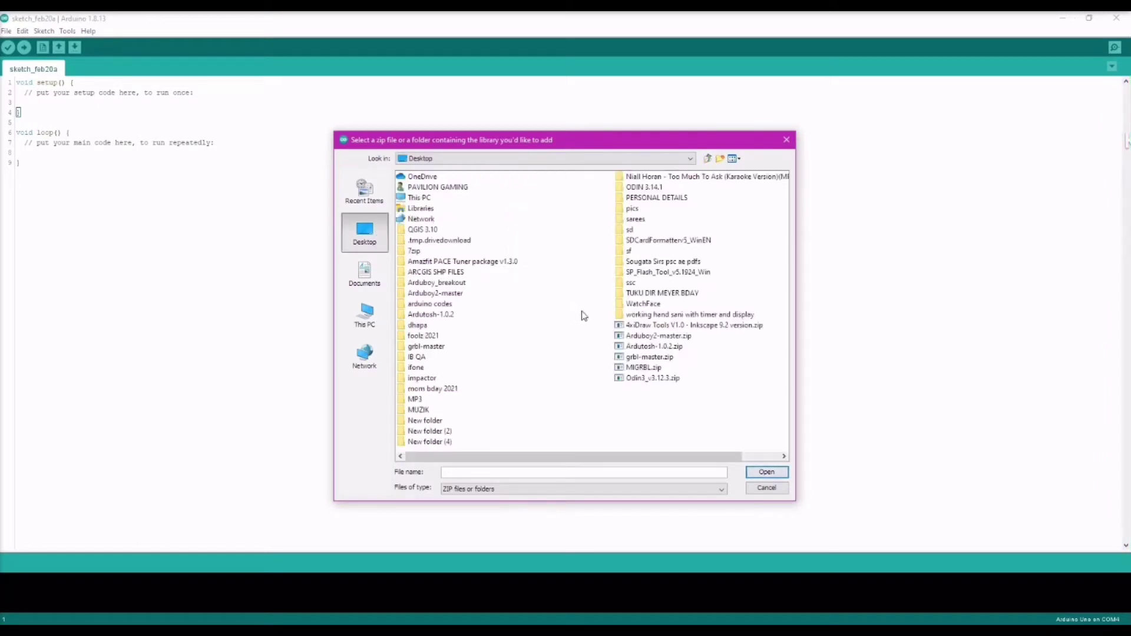
left_click(641, 368)
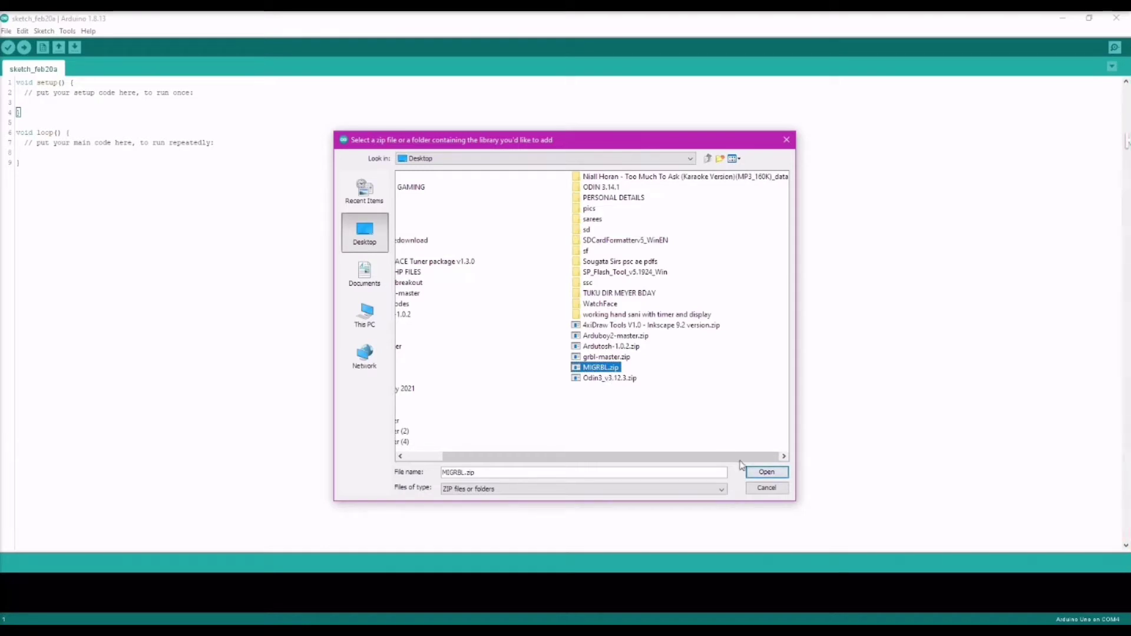
left_click(767, 488)
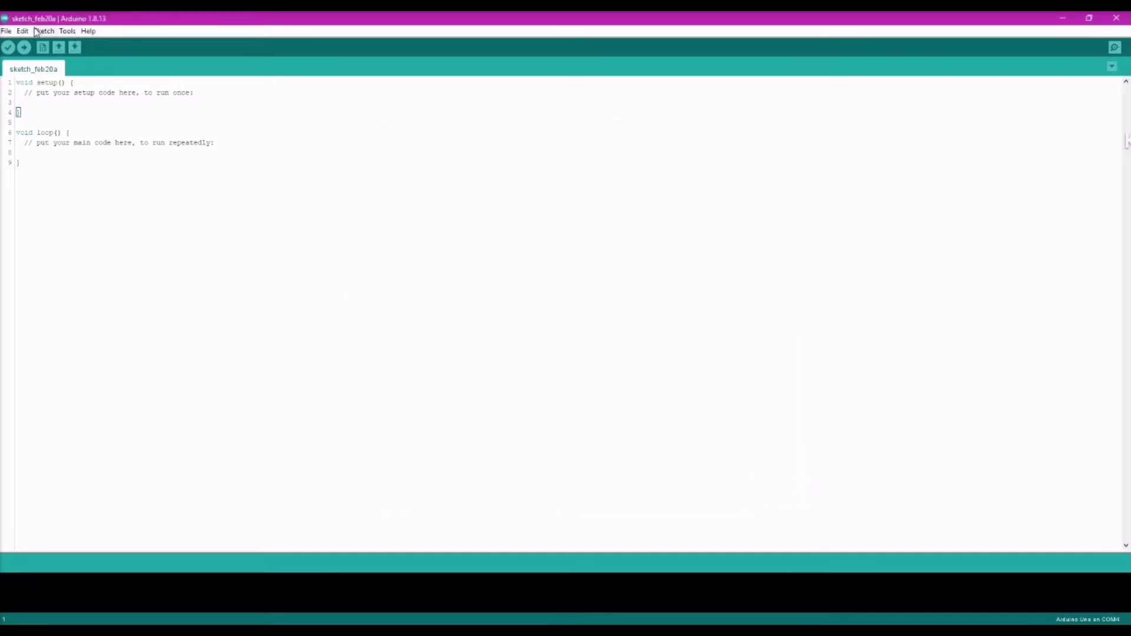
- Open the grblUpload example sketch from the MIGRBL examples list
left_click(7, 31)
mouse_move(77, 99)
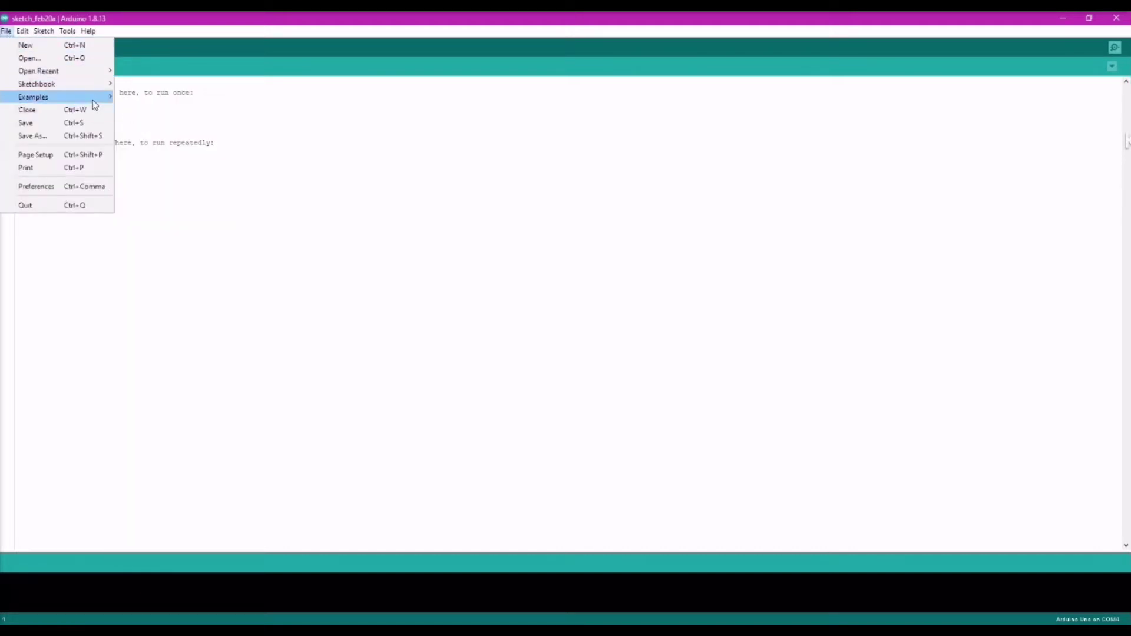
scroll(176, 322, "down", 15)
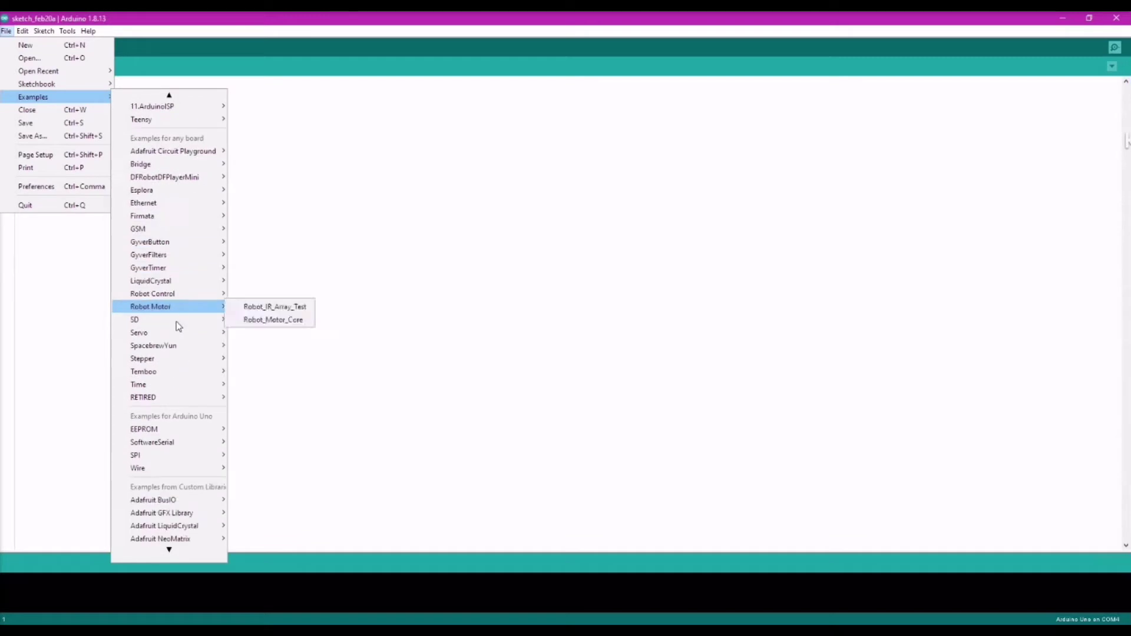
mouse_move(179, 327)
scroll(177, 326, "down", 15)
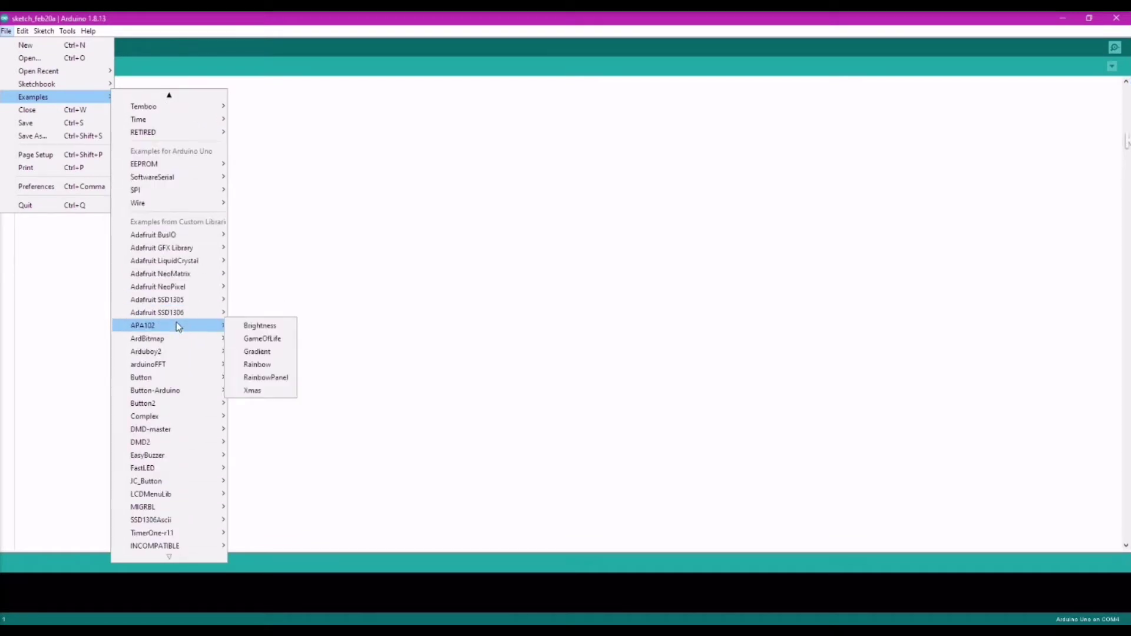
mouse_move(177, 508)
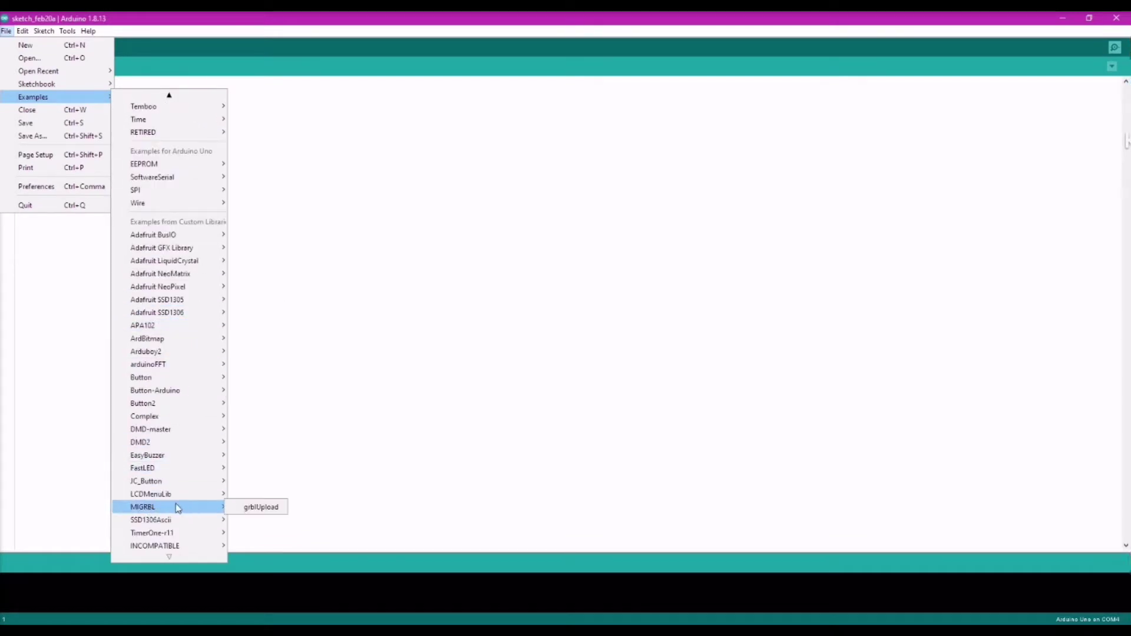
left_click(283, 511)
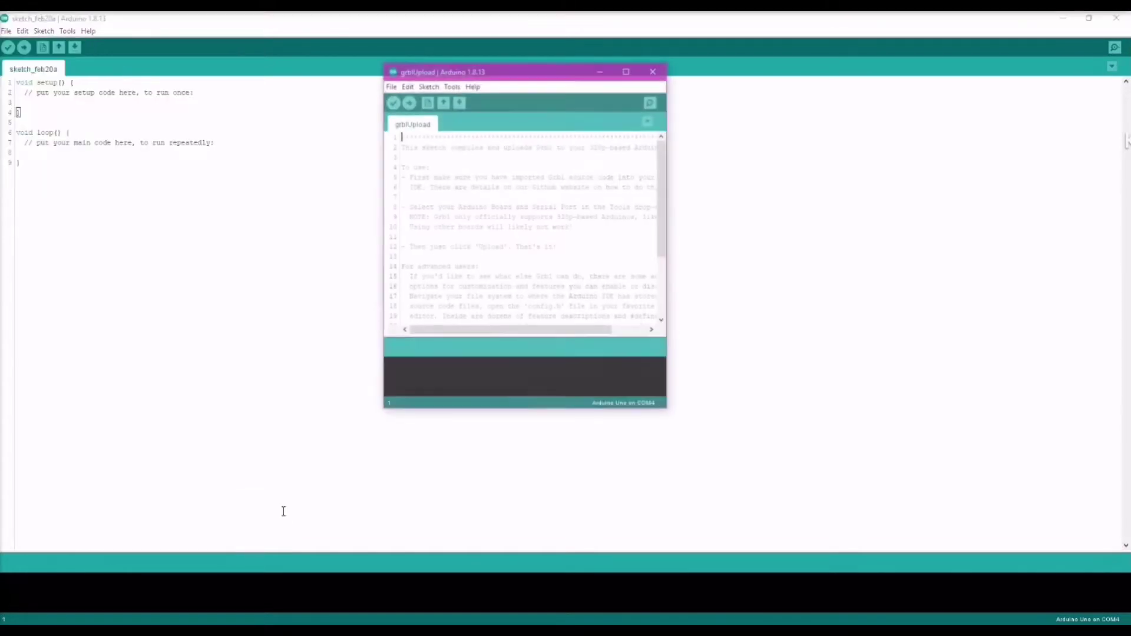
- Maximize the grblUpload window, confirm board Arduino Uno on port COM4, and upload grbl
left_click(626, 71)
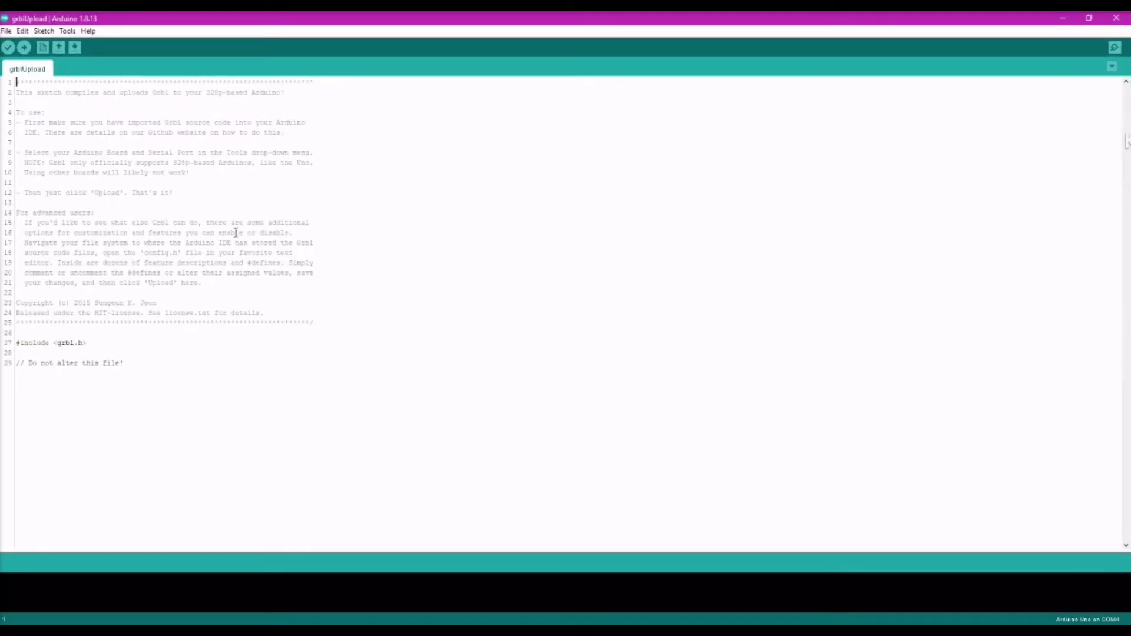
left_click(65, 33)
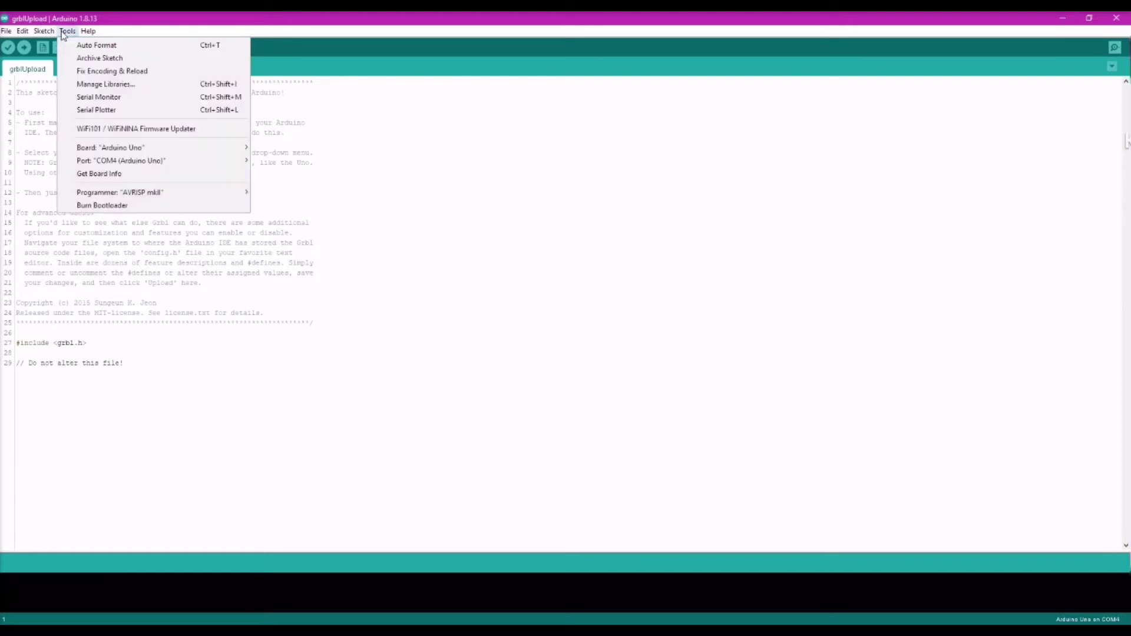
mouse_move(137, 147)
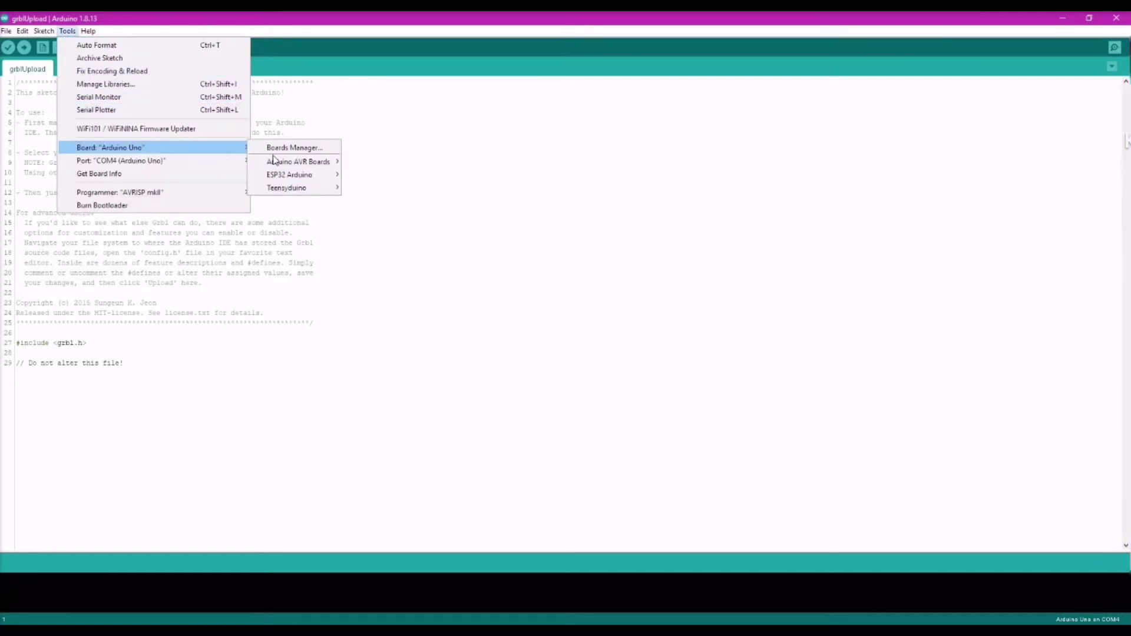
mouse_move(317, 167)
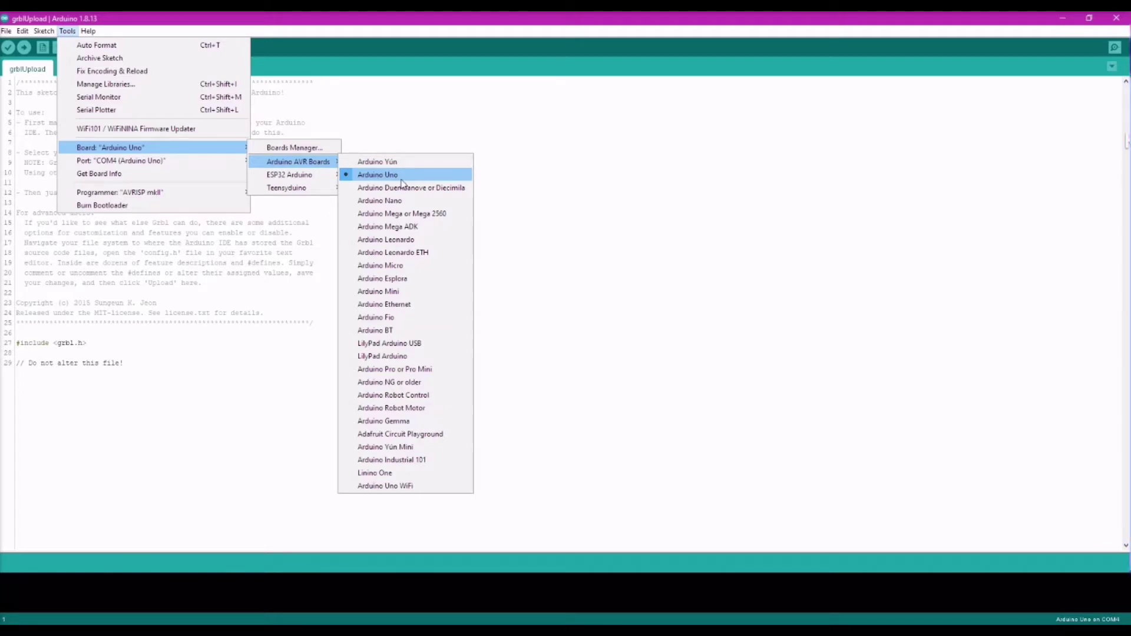
mouse_move(216, 160)
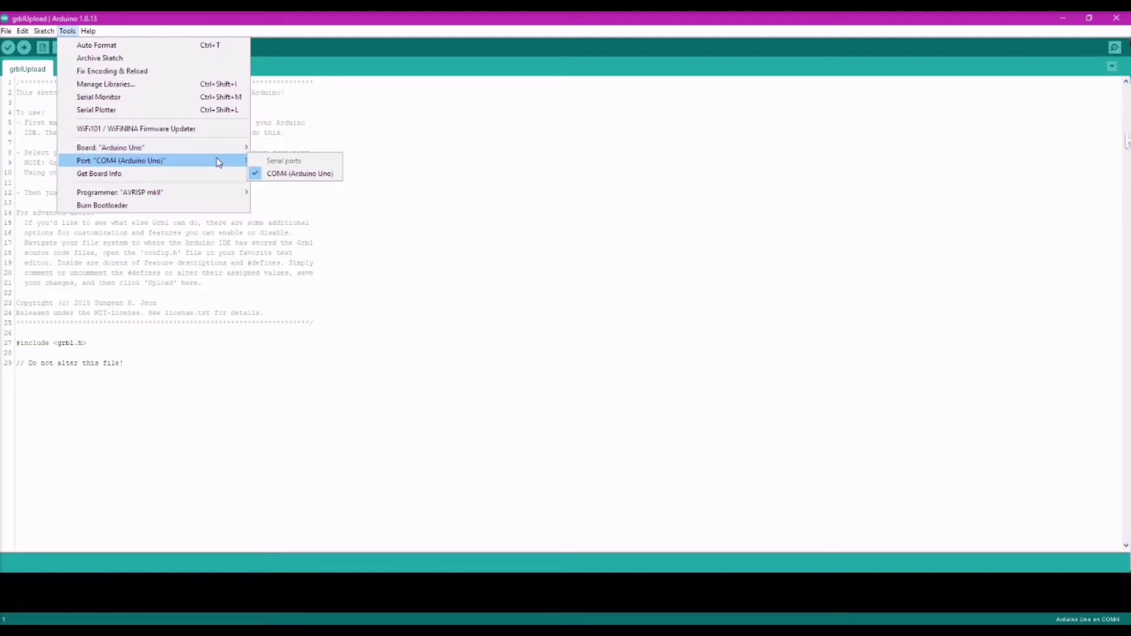
left_click(336, 177)
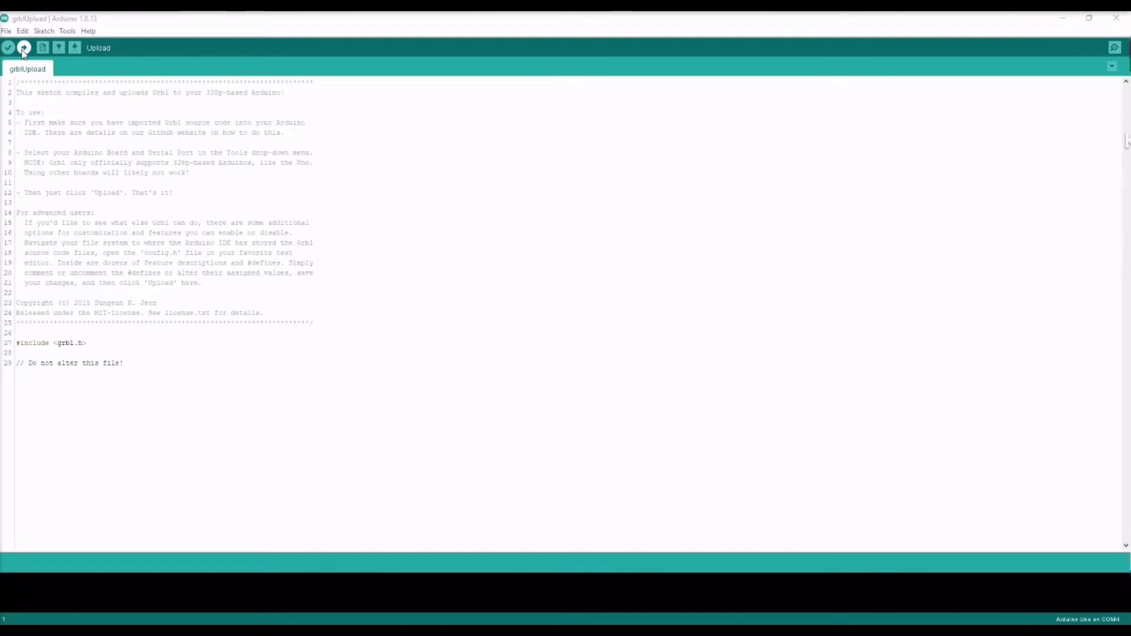
left_click(24, 48)
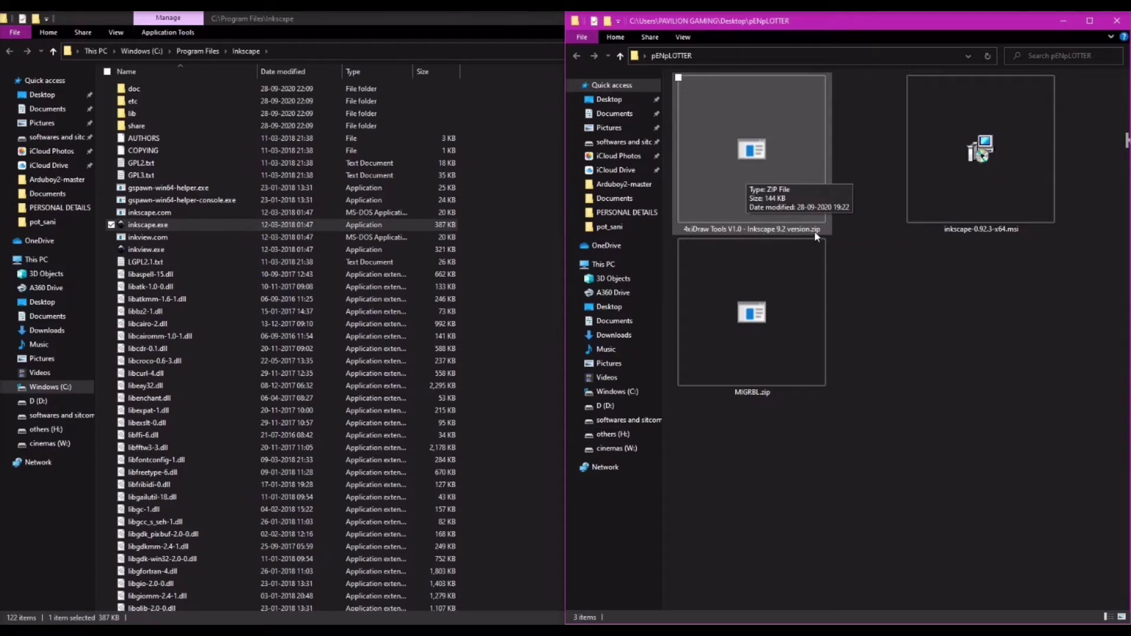
- Extract the 4xiDraw Tools zip archive into the pENpLOTTER folder
right_click(765, 207)
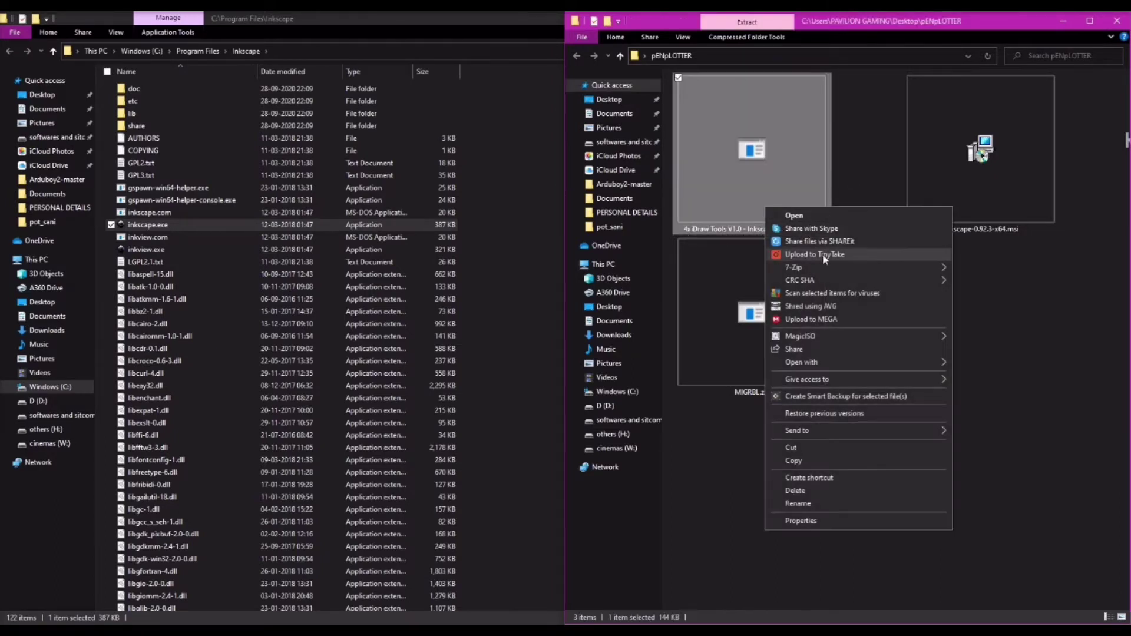
mouse_move(831, 266)
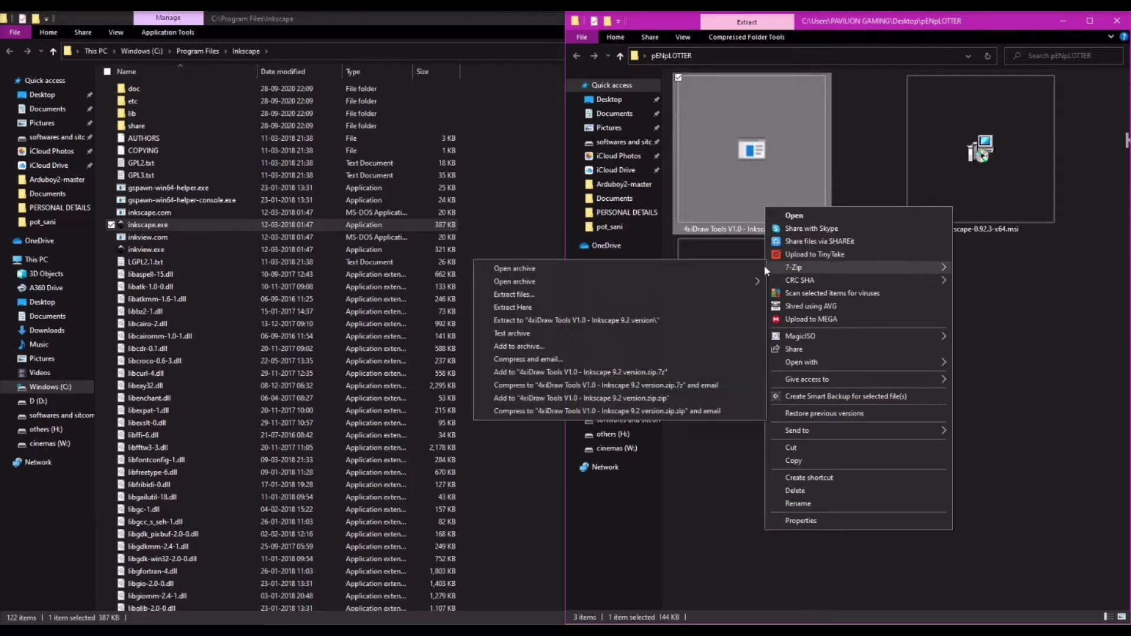
left_click(699, 309)
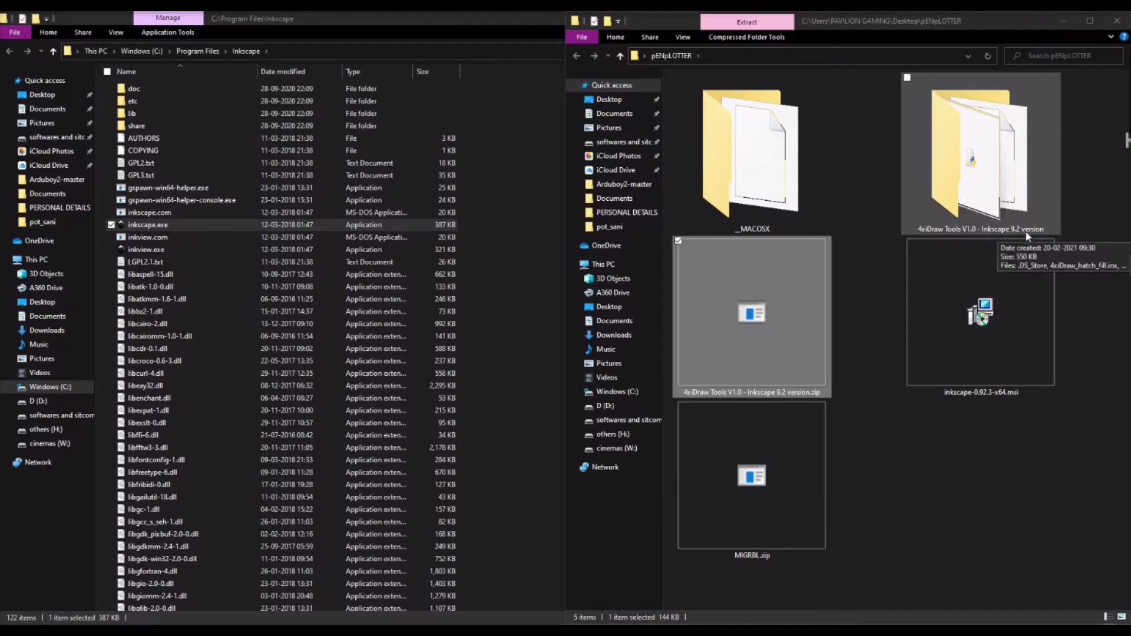
- Select all 13 files in the extracted 4xiDraw Tools folder and copy them
double_click(996, 234)
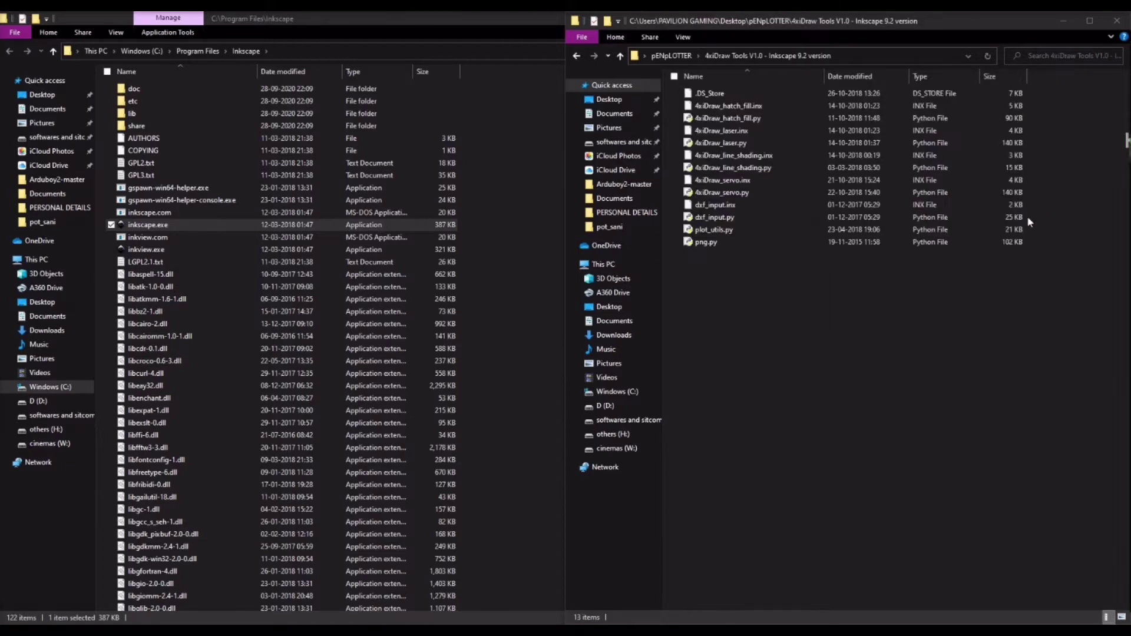
left_click_drag(772, 313, 732, 95)
right_click(731, 100)
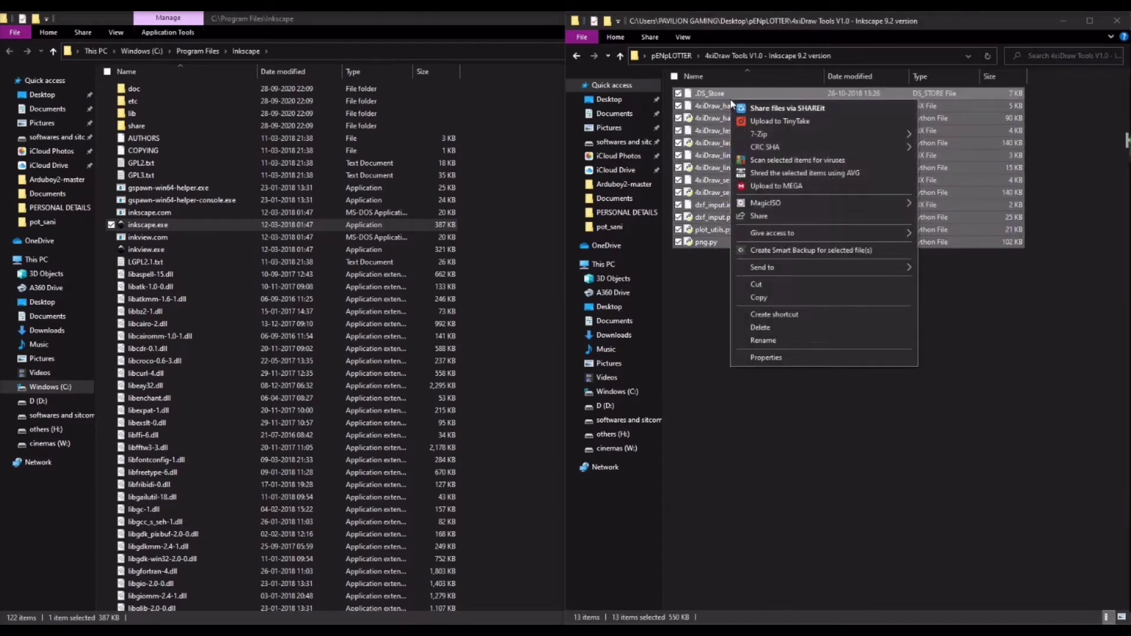
left_click(773, 298)
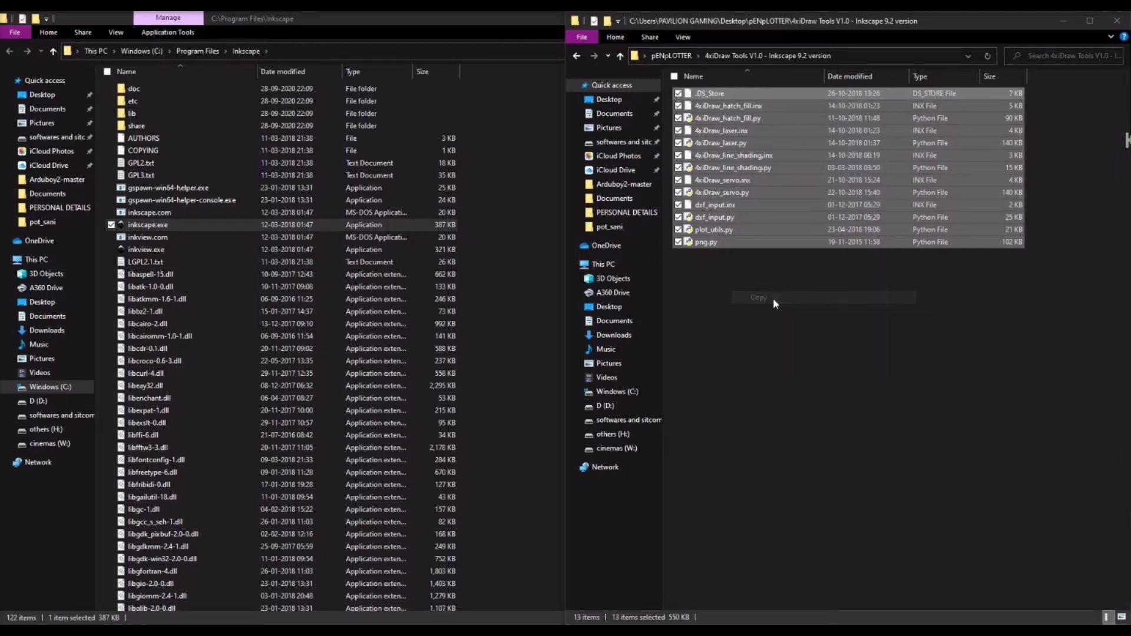
- In the Inkscape program folder, go to share\extensions and bring up the paste menu there
left_click(318, 17)
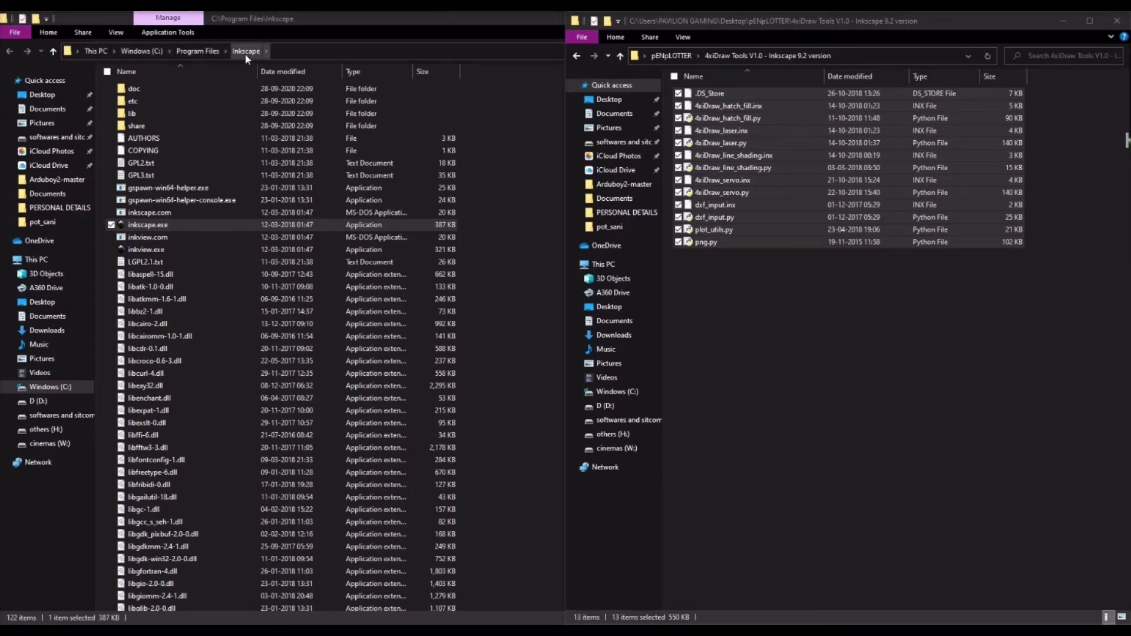
double_click(146, 127)
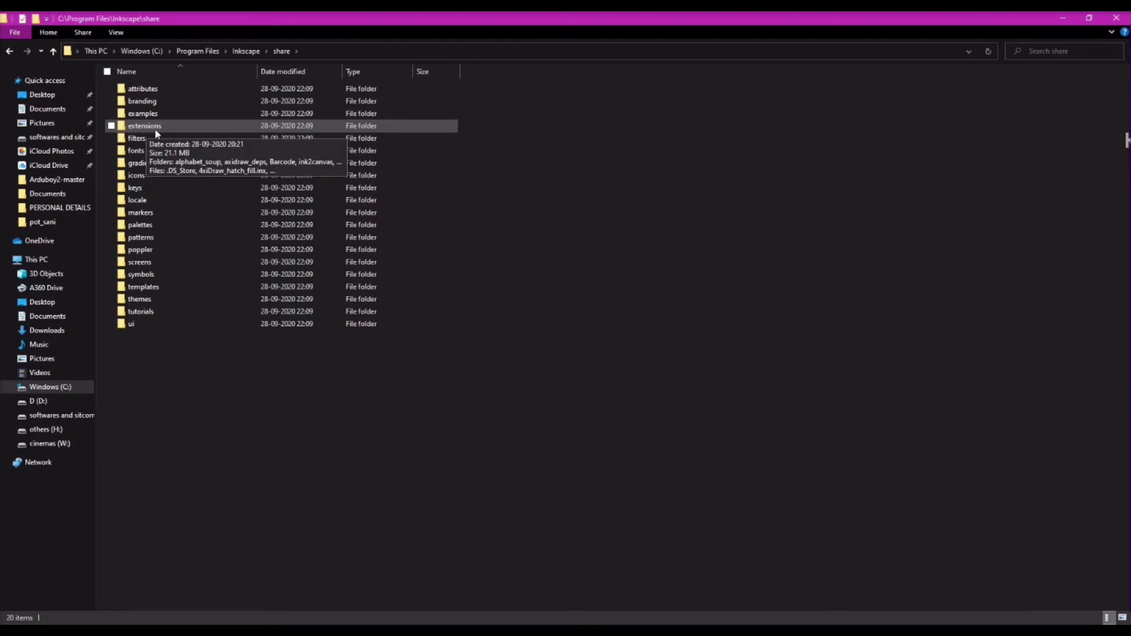
double_click(164, 124)
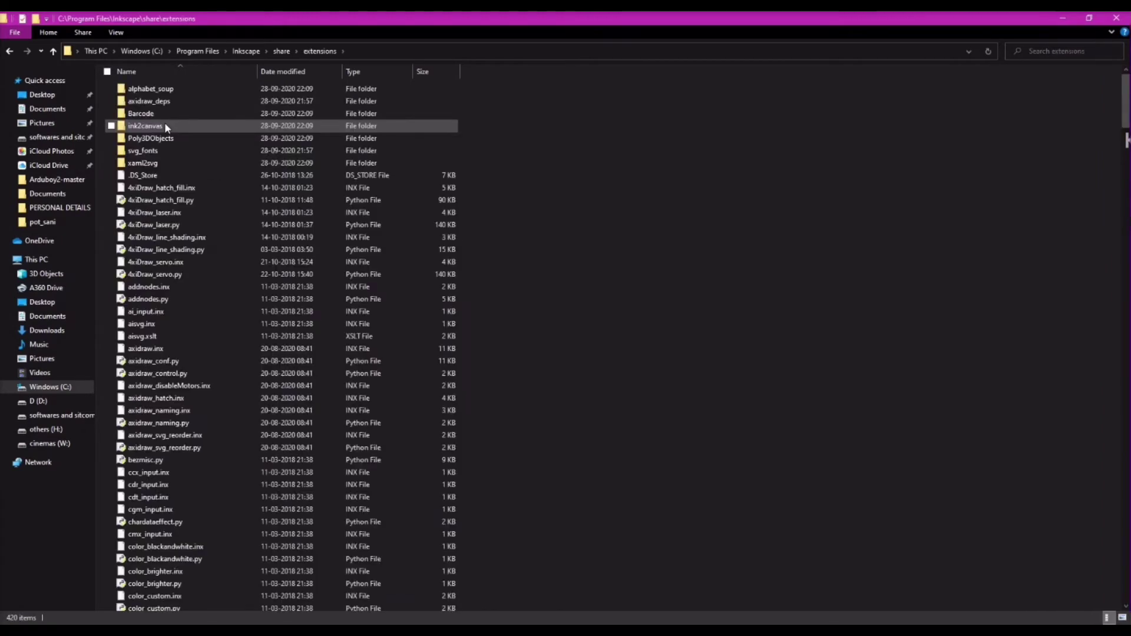
right_click(593, 235)
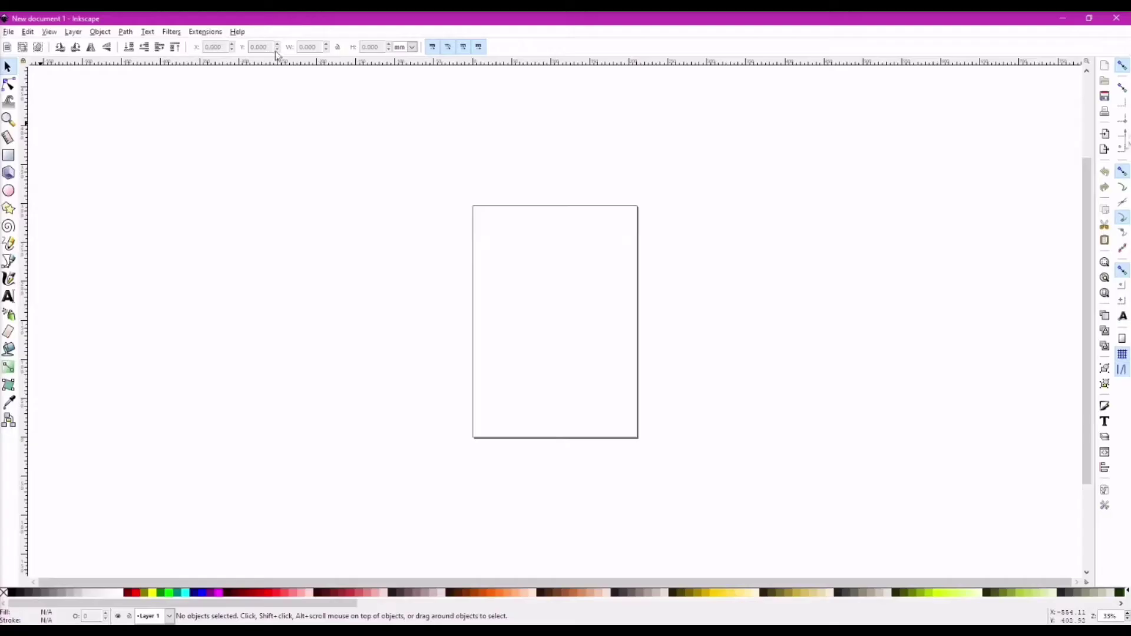
- Set the custom page size to 100 mm width and 100 mm height in Document Properties
left_click(8, 33)
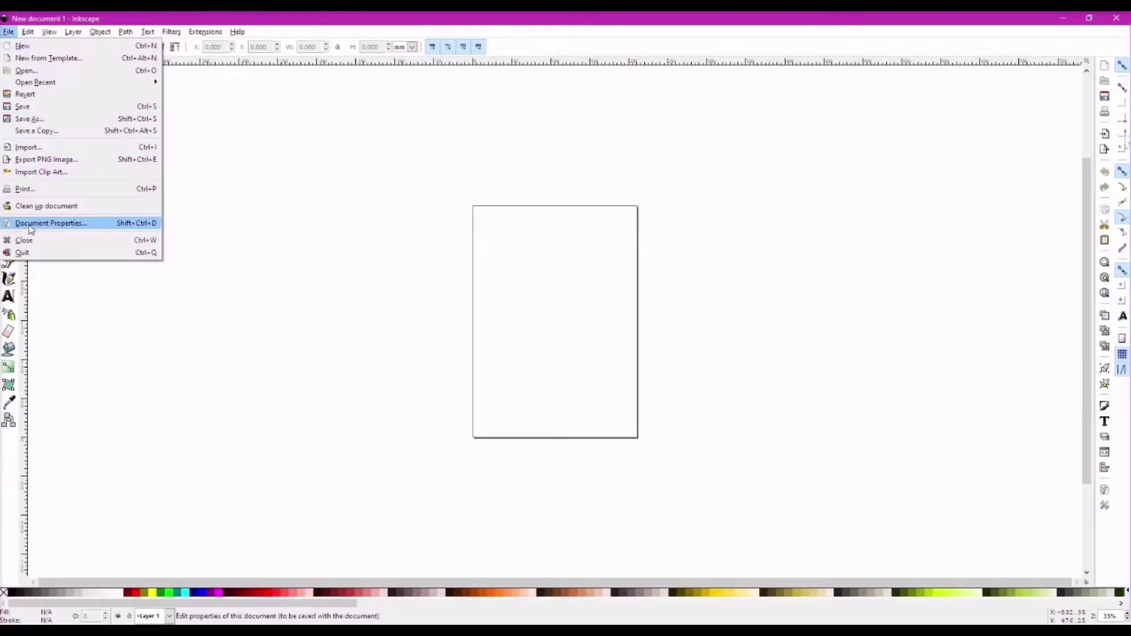
left_click(72, 229)
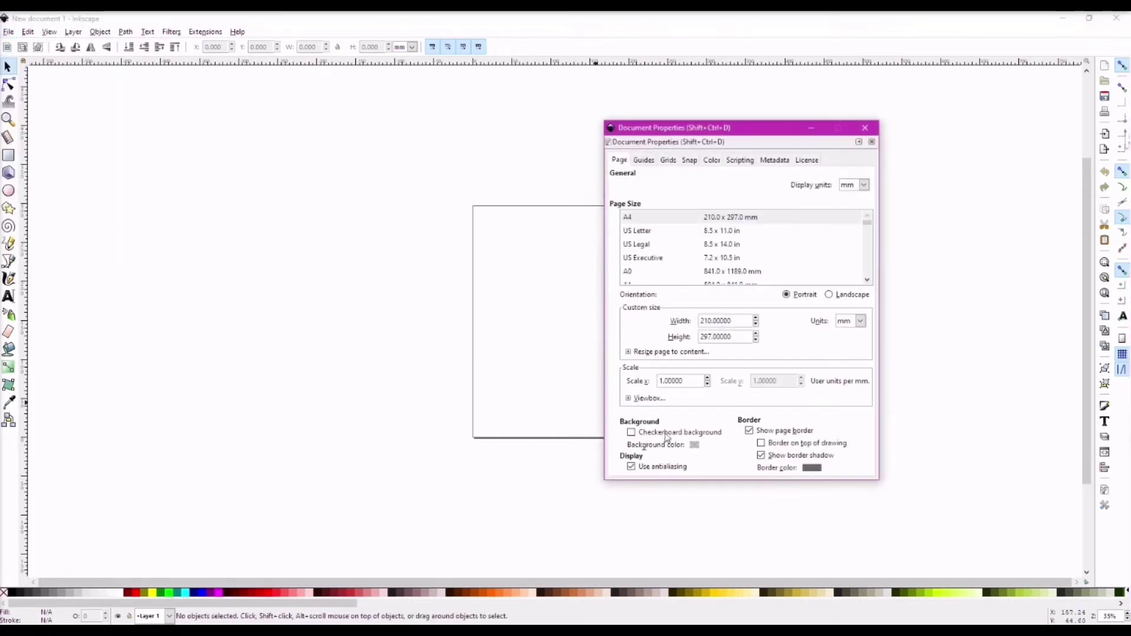
left_click_drag(734, 321, 684, 320)
type("1")
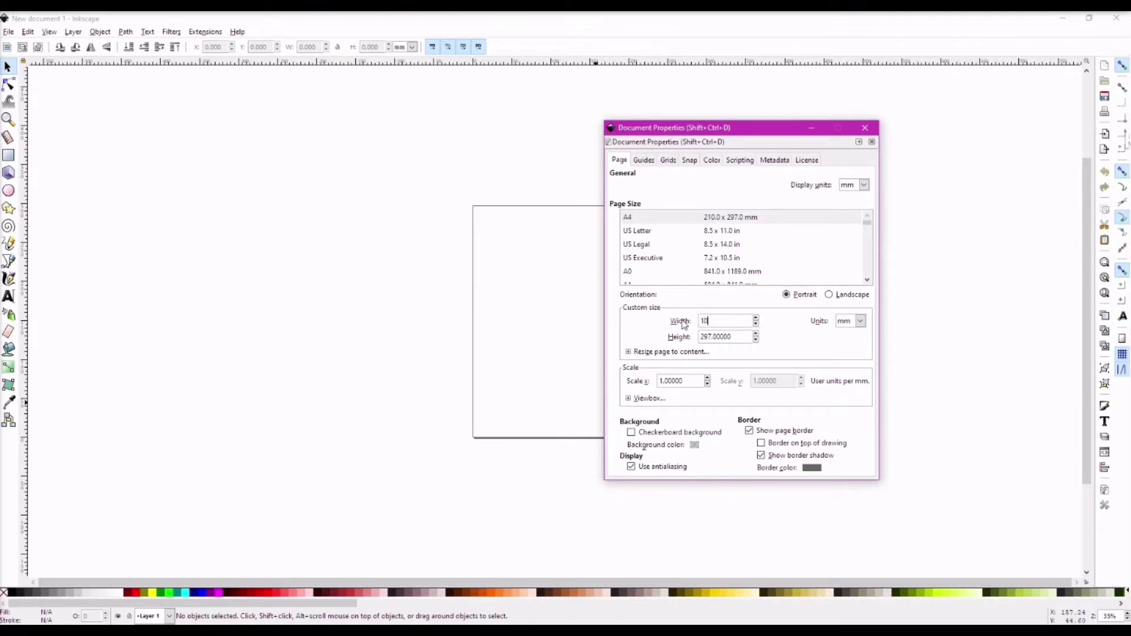
key("Tab")
type("10")
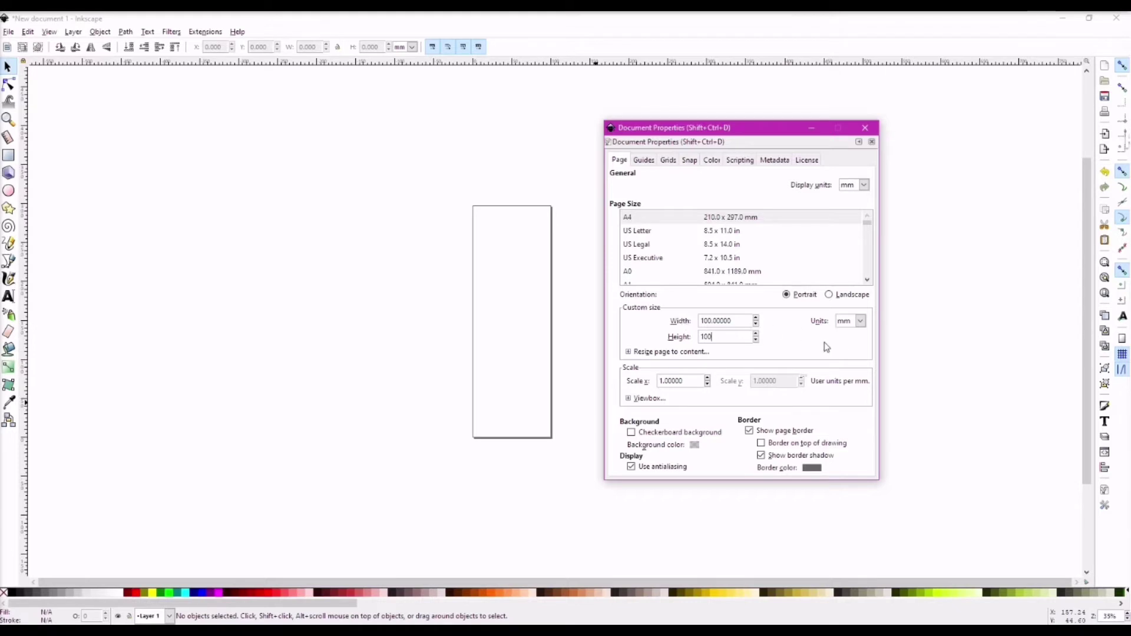
left_click(703, 620)
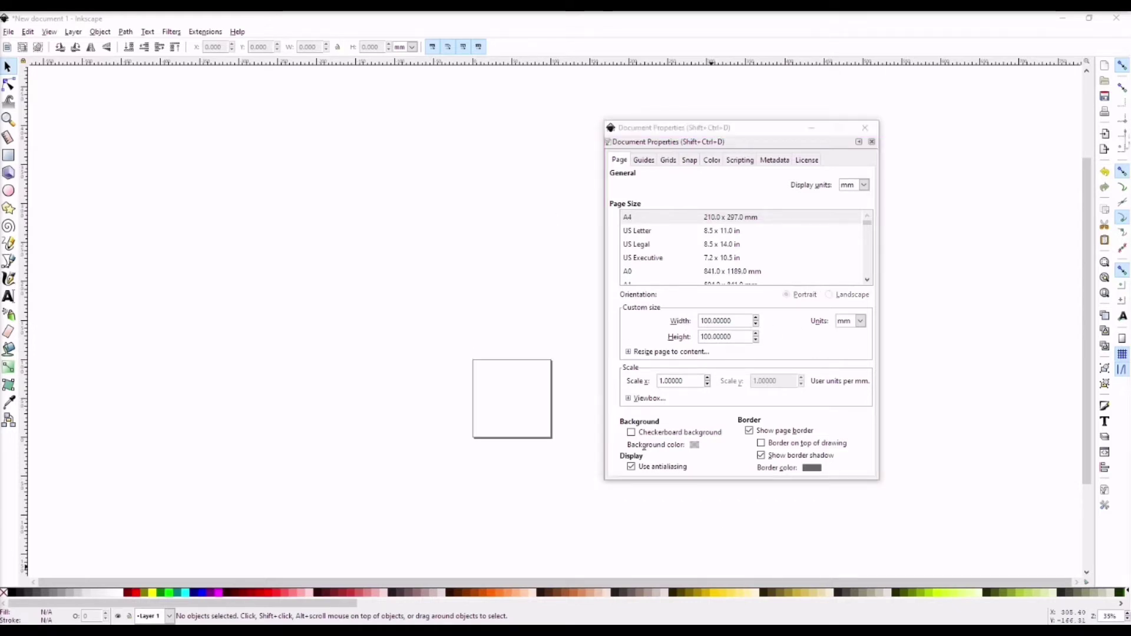
left_click(736, 413)
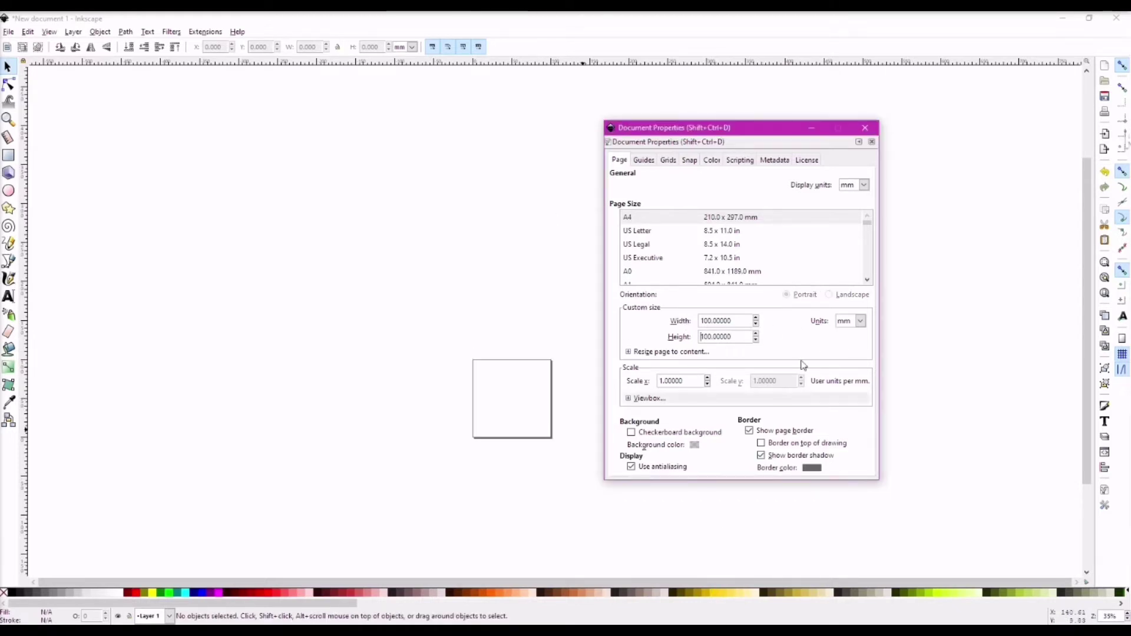
- Close Document Properties and zoom and pan until the 100 × 100 mm page fills the canvas
left_click(865, 127)
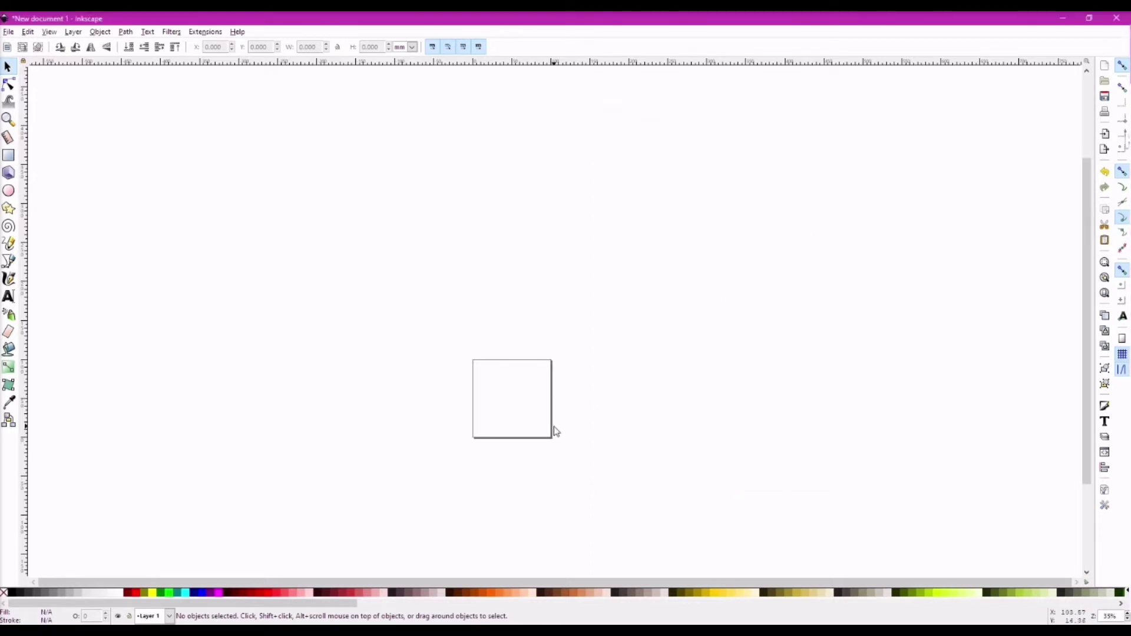
key("ctrl")
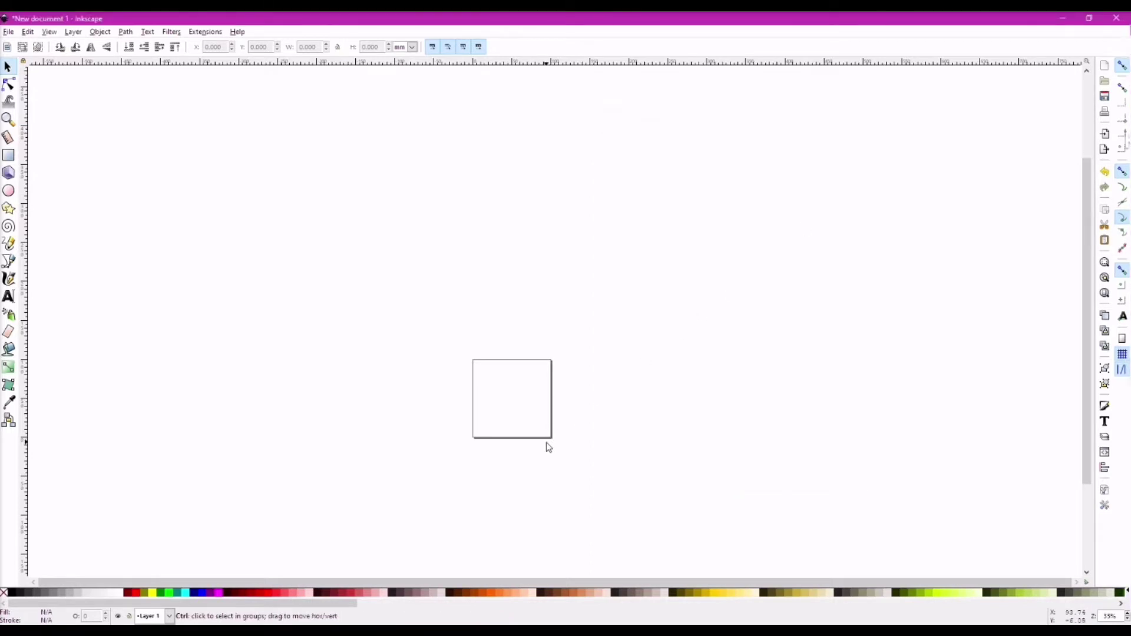
scroll(550, 448, "up", 4)
scroll(549, 448, "down", 2)
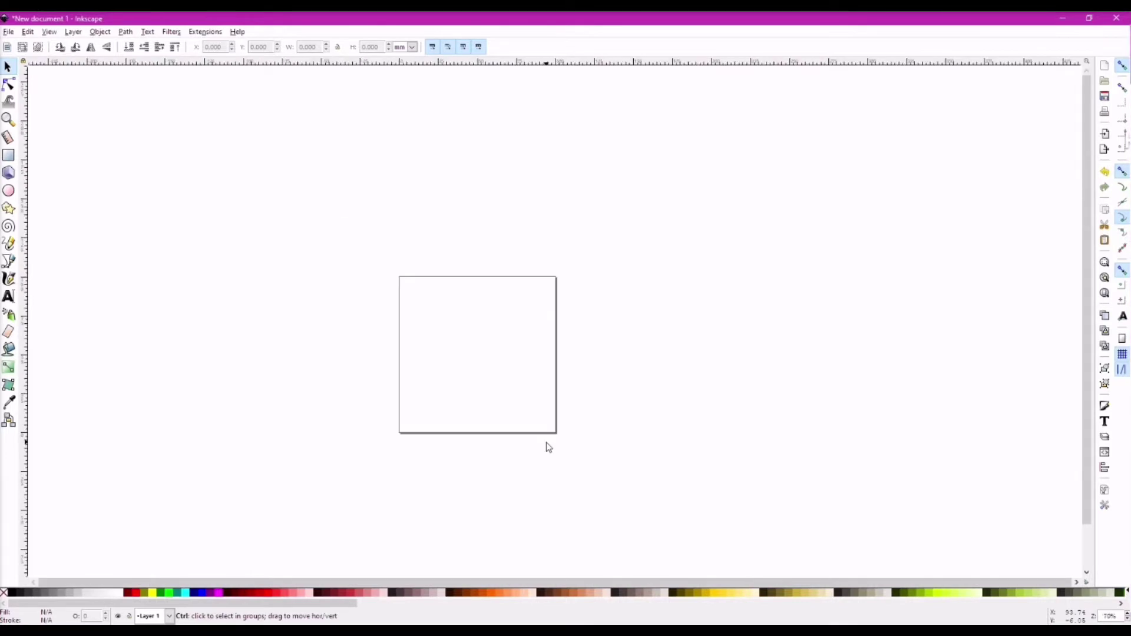
scroll(549, 448, "up", 2)
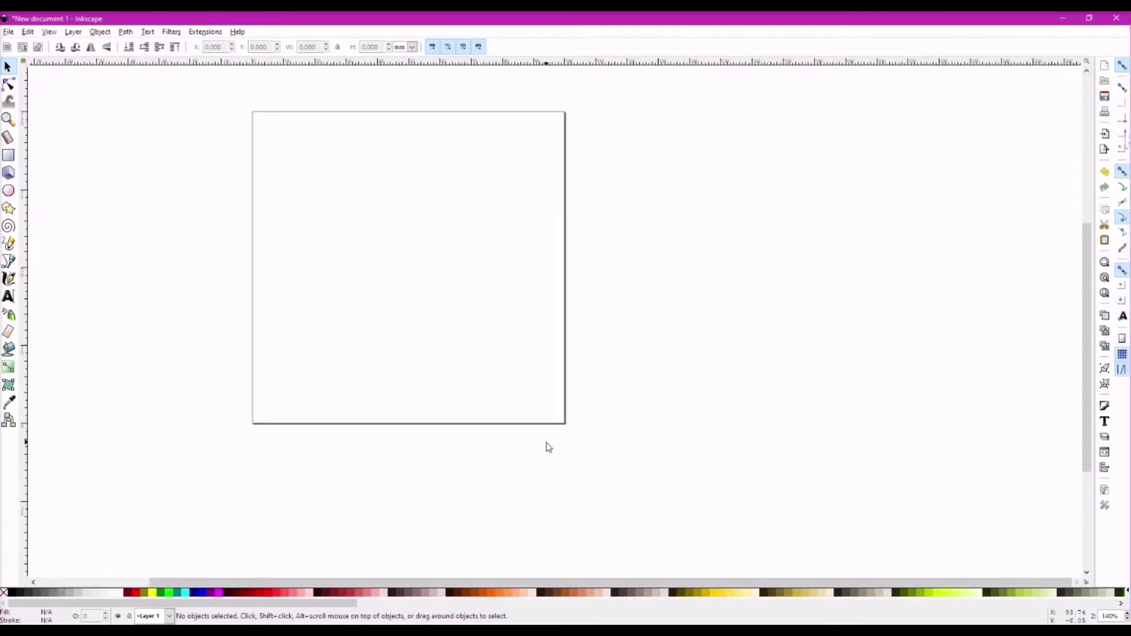
scroll(550, 449, "up", 3)
scroll(549, 449, "down", 3)
scroll(549, 449, "up", 1)
scroll(548, 449, "up", 1)
left_click_drag(625, 582, 524, 584)
scroll(518, 333, "up", 1)
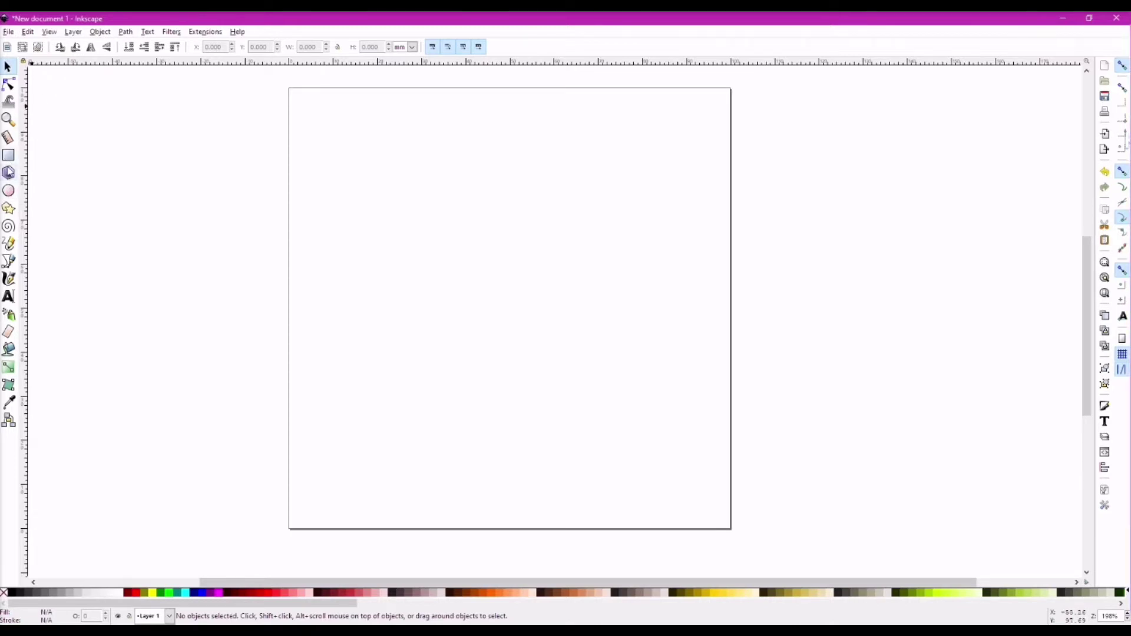
- Draw a roughly 57 mm square, convert it with Object to Path, then apply Dynamic Offset
left_click(8, 156)
left_click_drag(398, 176, 653, 435)
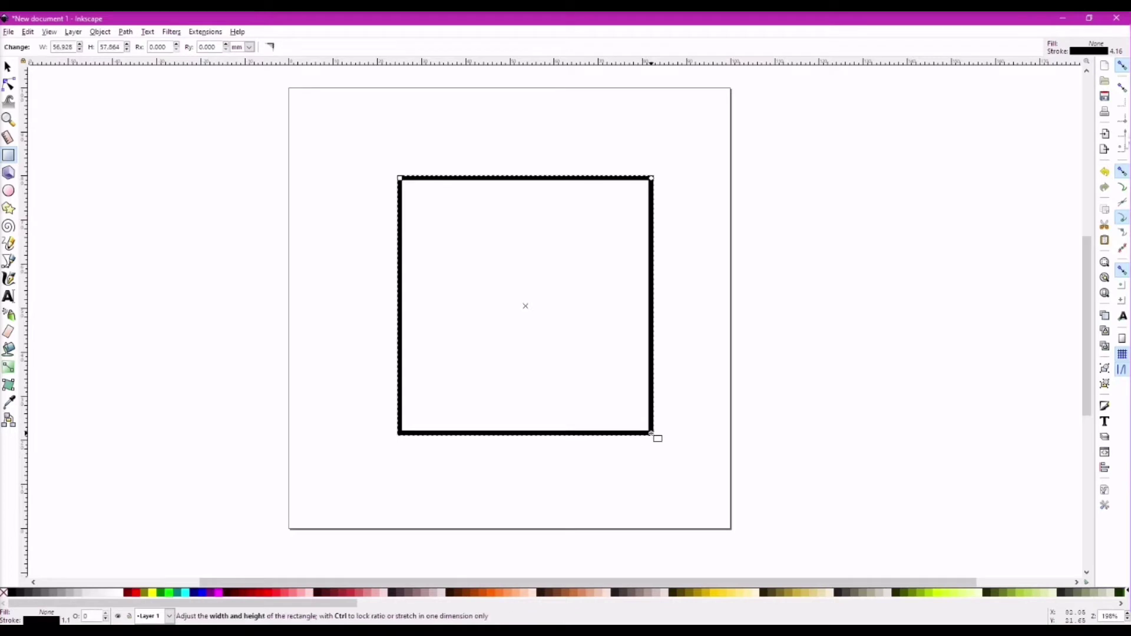
left_click(125, 33)
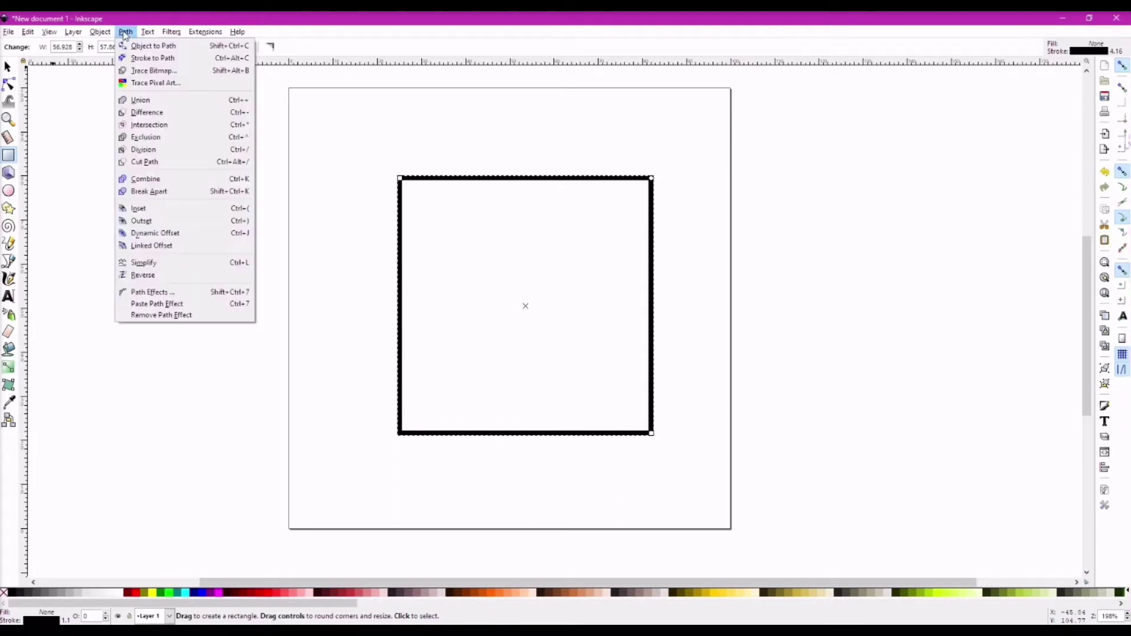
left_click(129, 42)
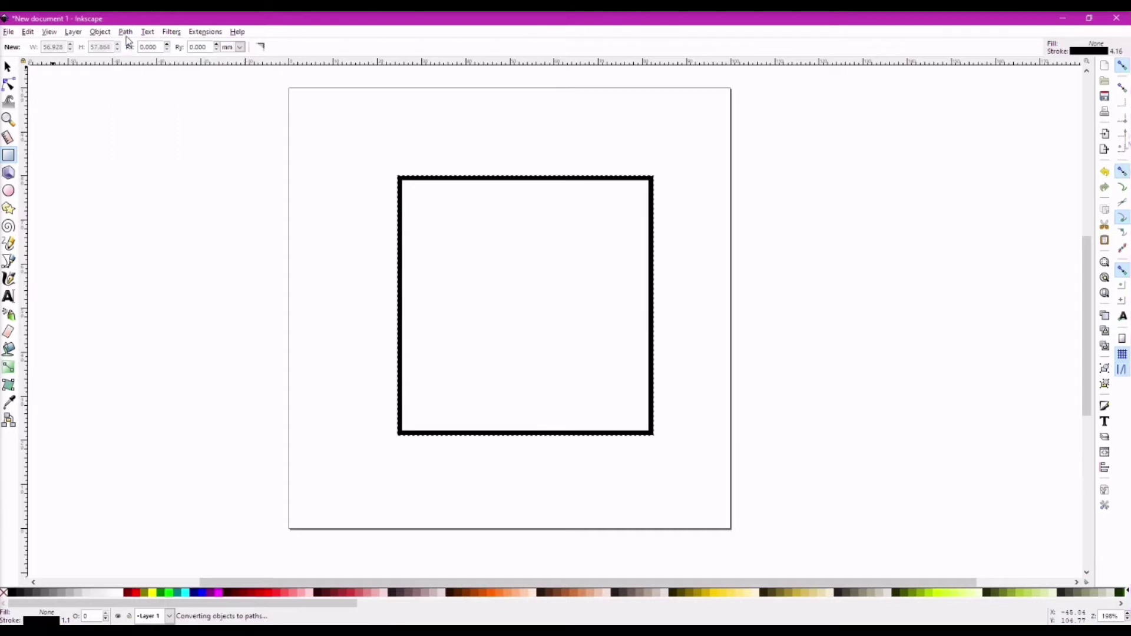
left_click(126, 33)
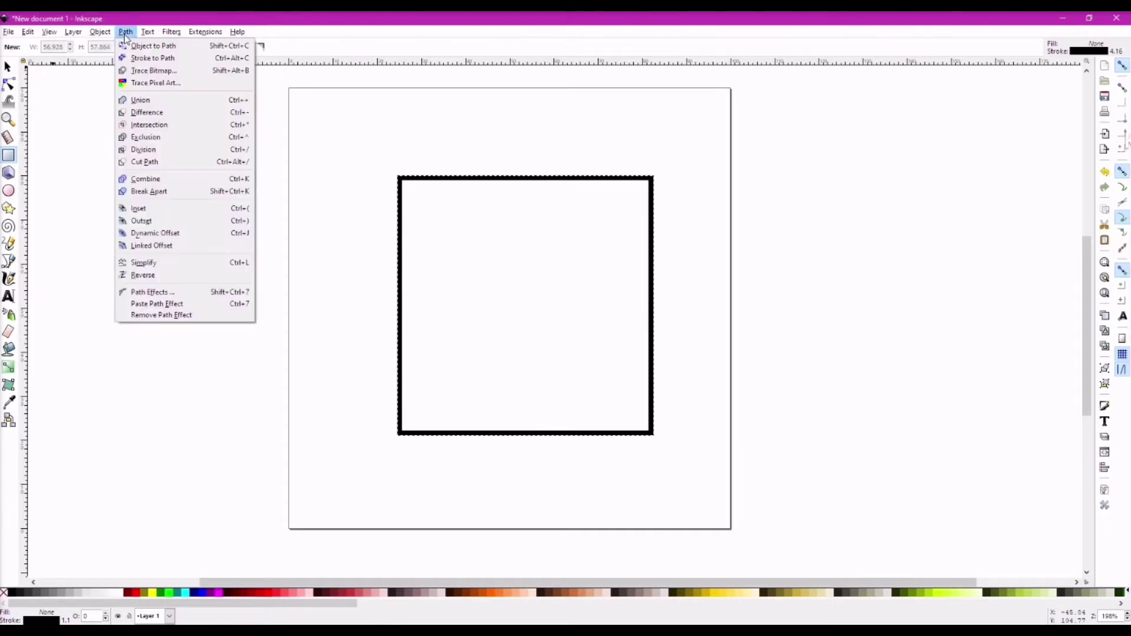
left_click(167, 234)
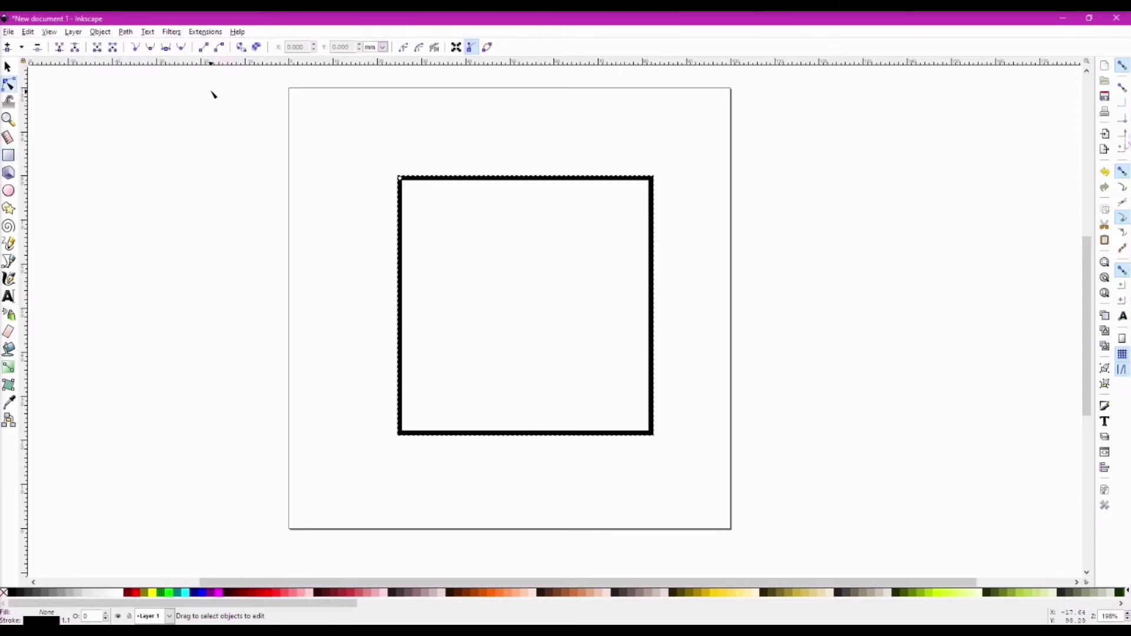
- Open the 4xiDraw Generate Pen (Servo) Gcode Tool and set the output filename to SQR.gcode
left_click(219, 33)
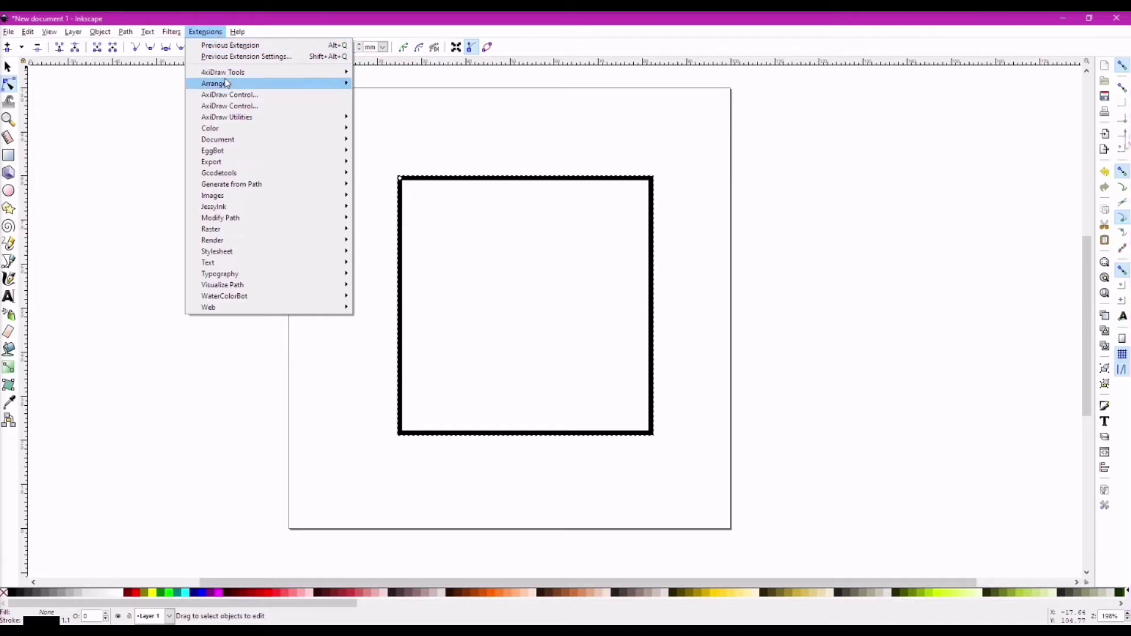
mouse_move(312, 75)
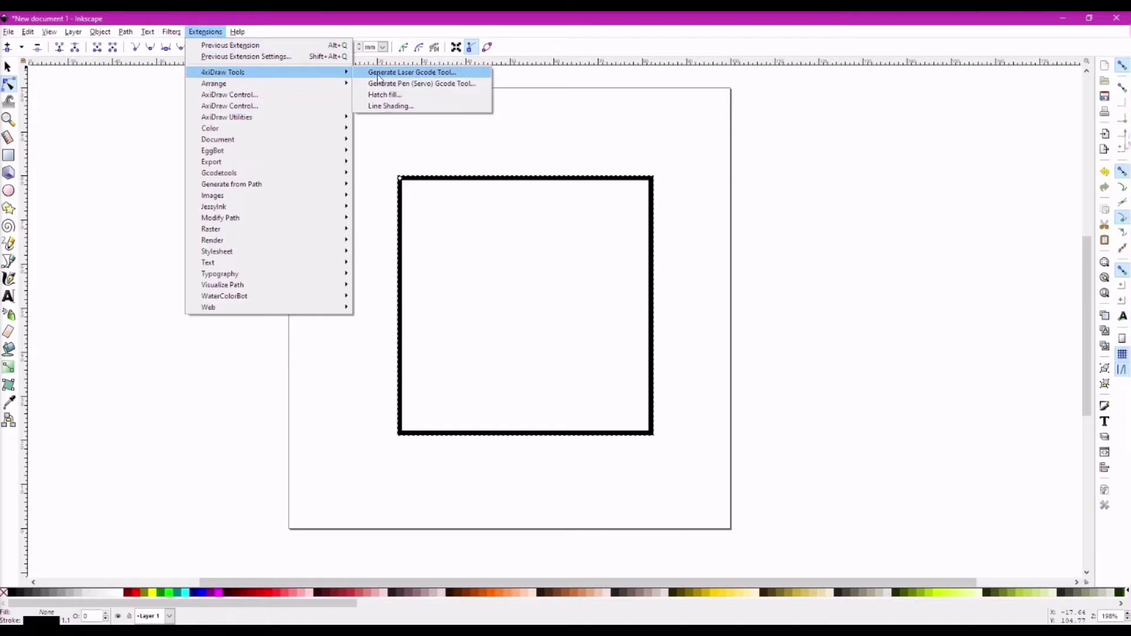
left_click(419, 86)
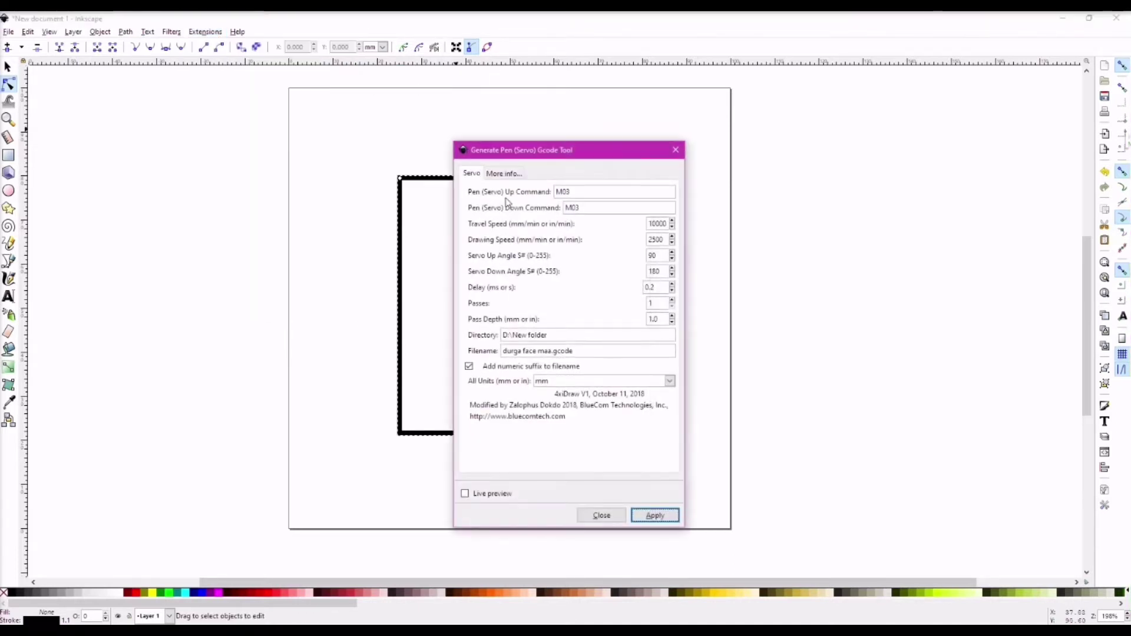
left_click_drag(585, 351, 502, 352)
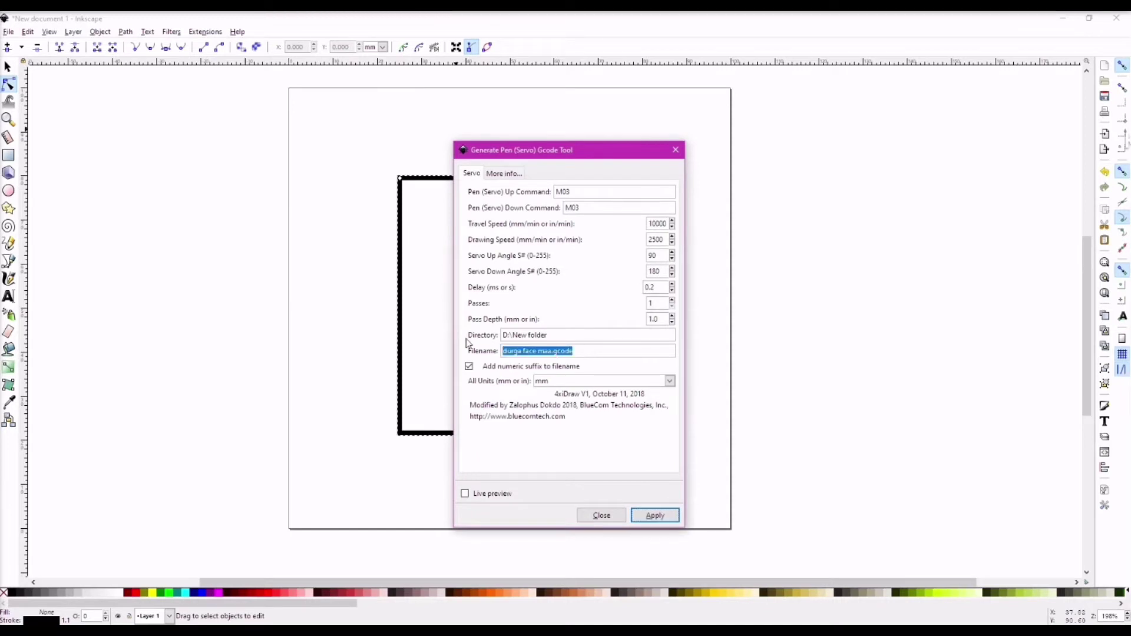
type("SQR")
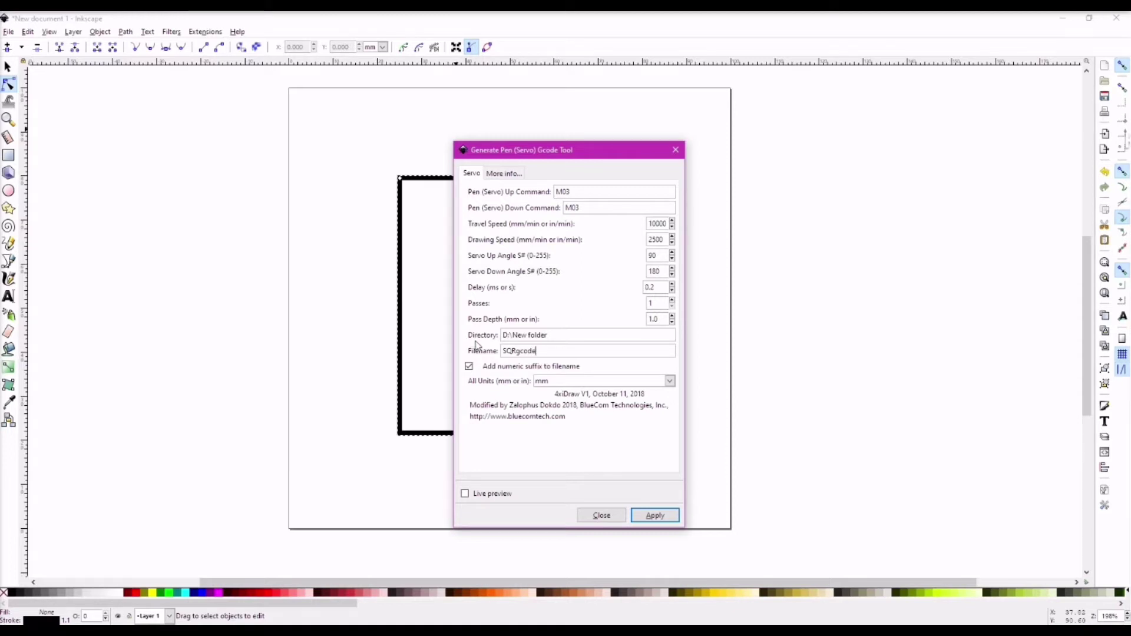
left_click(518, 352)
type(".")
type(".")
key("BackSpace")
key("BackSpace")
- Change the Pen Up Command to M05
left_click(571, 192)
key("BackSpace")
type("5")
- Apply the generator to write SQR.gcode, close it, and bring up Grbl Controller
left_click(644, 517)
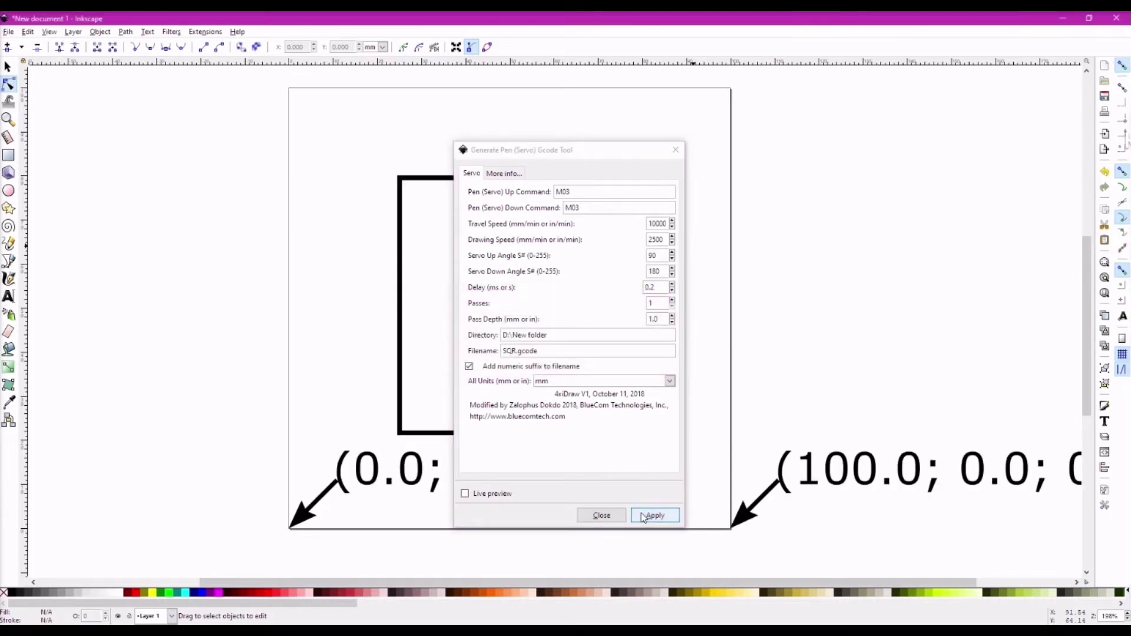
left_click(601, 515)
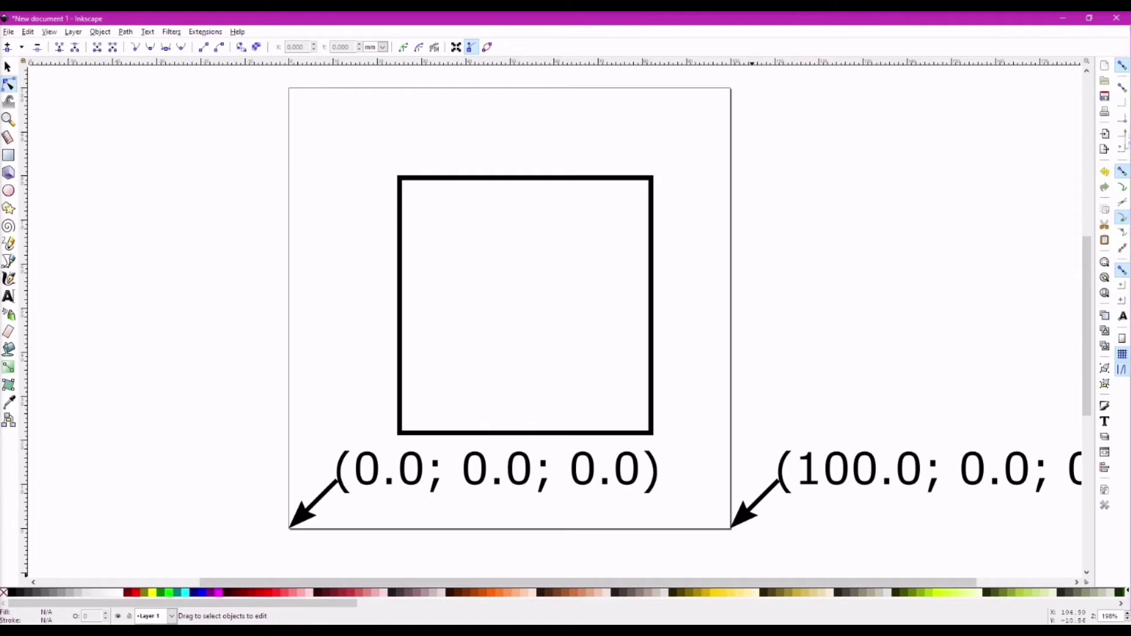
mouse_move(708, 632)
left_click(708, 604)
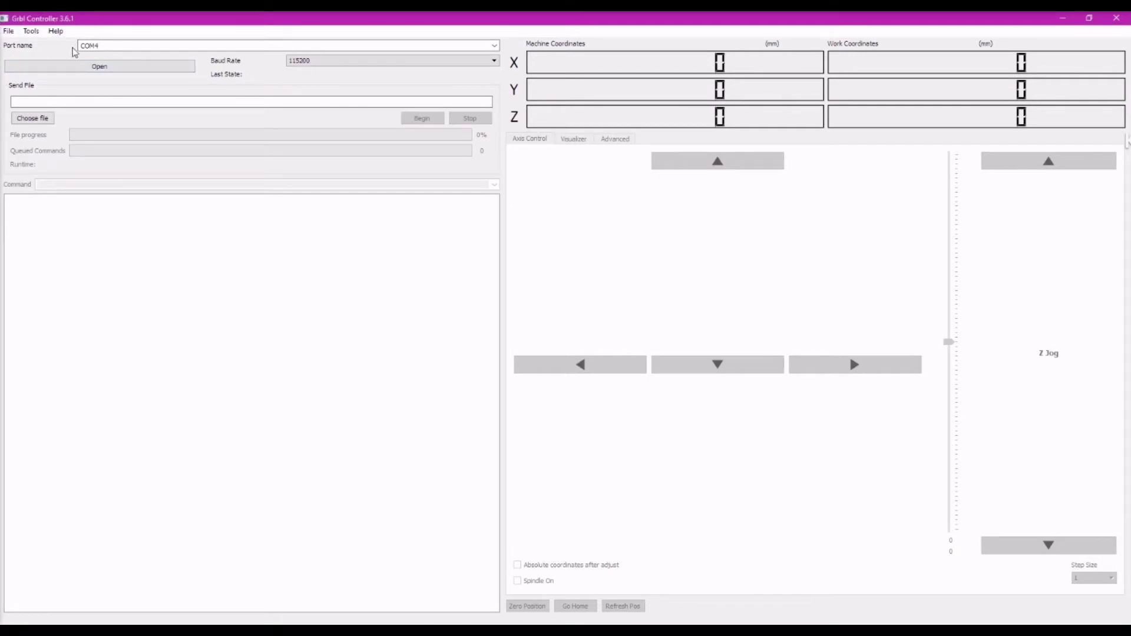
- Select COM4 as the port name and open the connection at 115200 baud
left_click(102, 47)
left_click_drag(103, 47, 82, 49)
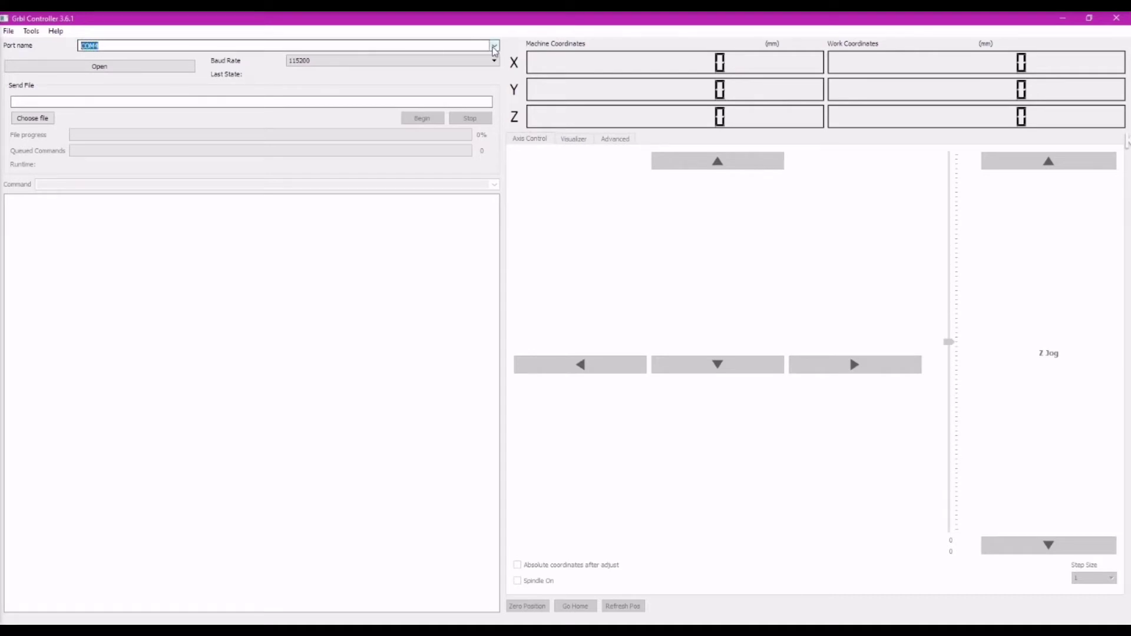
left_click(495, 47)
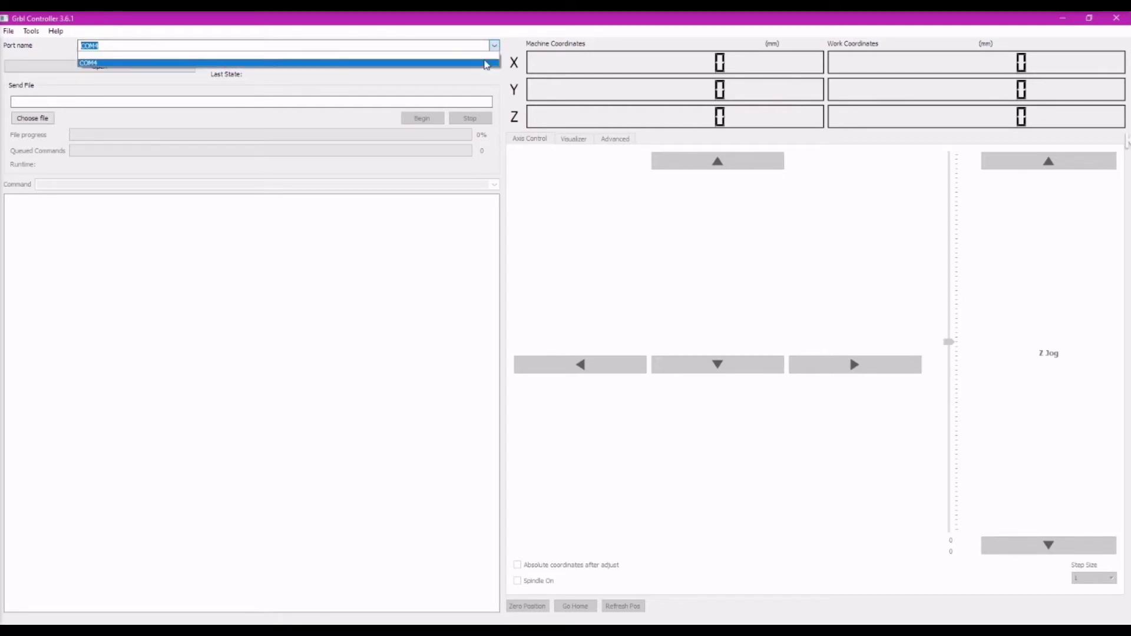
left_click(488, 63)
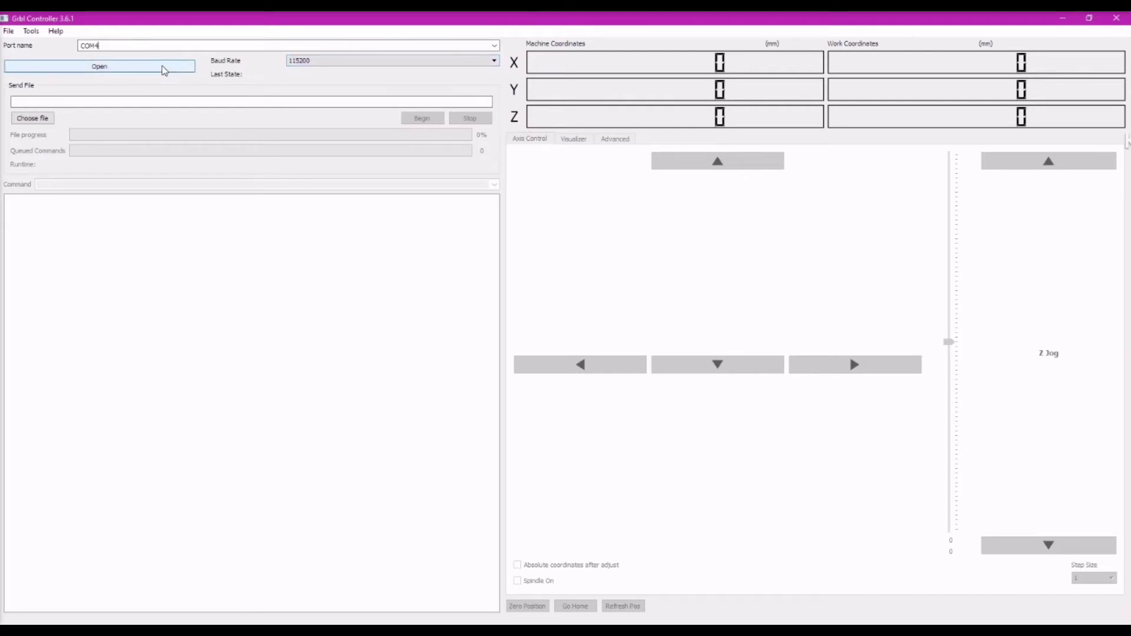
left_click(164, 70)
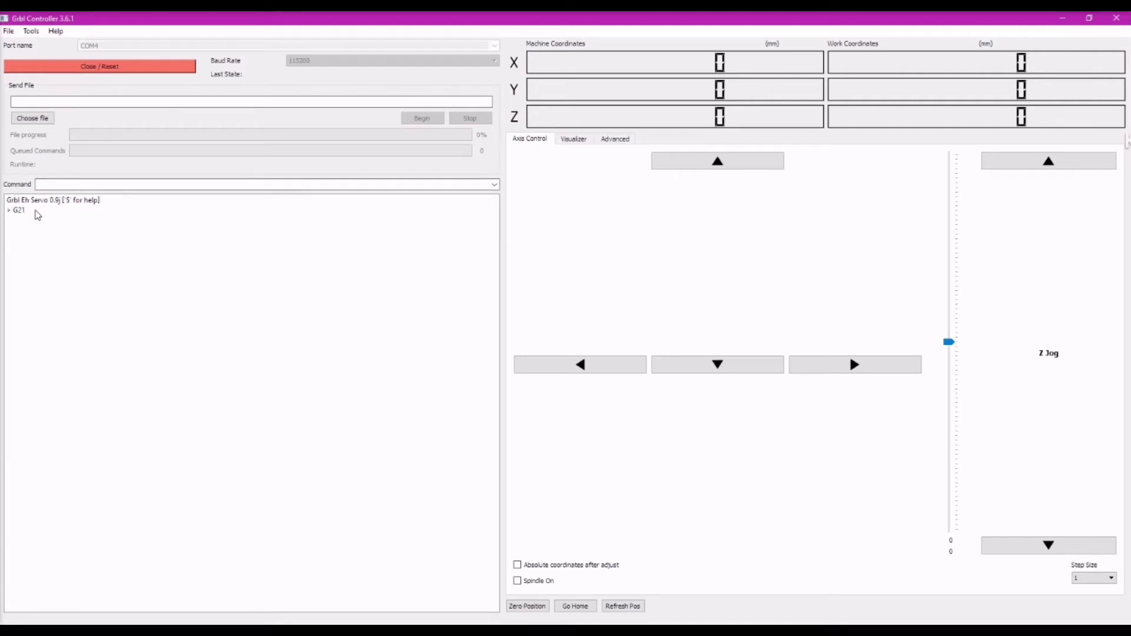
- Load circa2_0001.gcode from D:\New folder and plot the circle until it reaches 100%
left_click(36, 125)
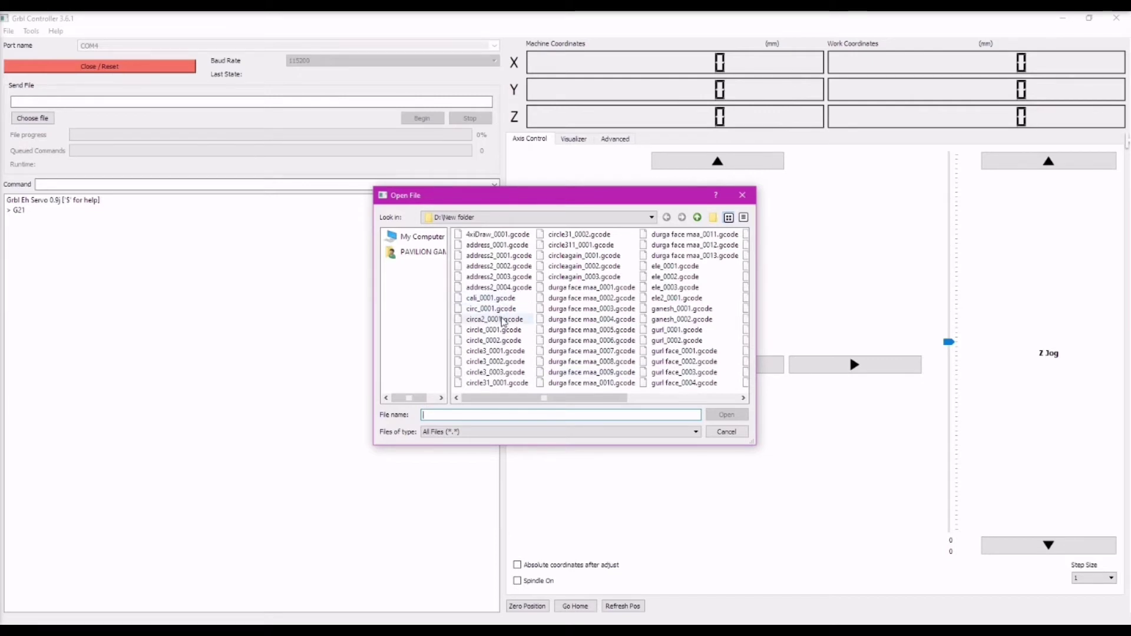
left_click(505, 321)
left_click(742, 416)
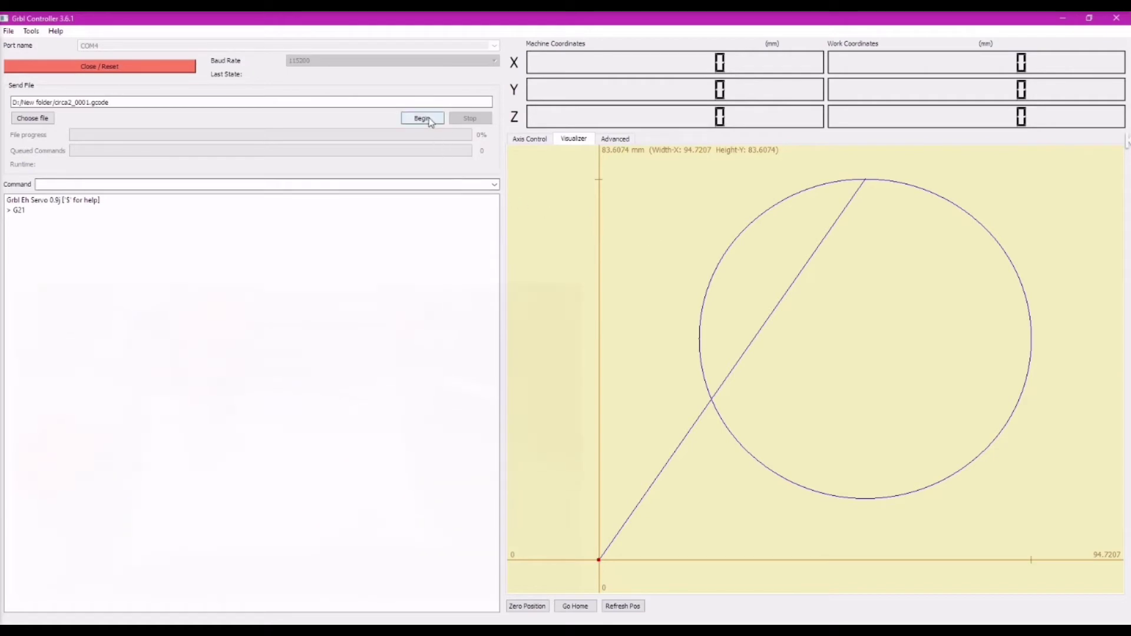
left_click(427, 119)
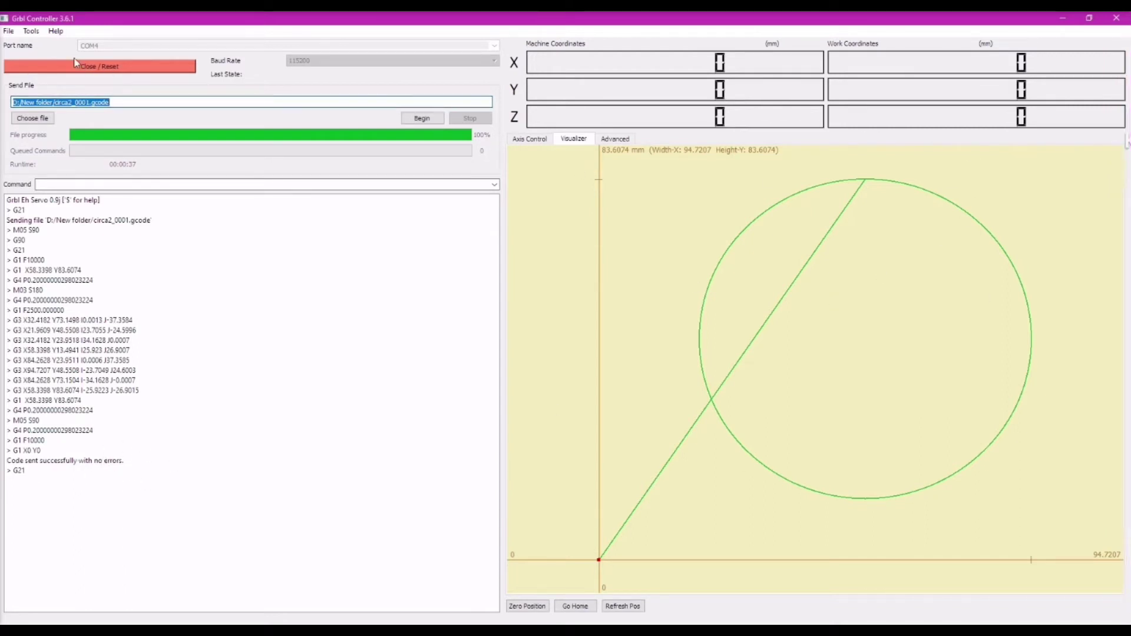
- Reset the plotter connection and reconnect on COM4 so the Grbl banner reappears
left_click(81, 68)
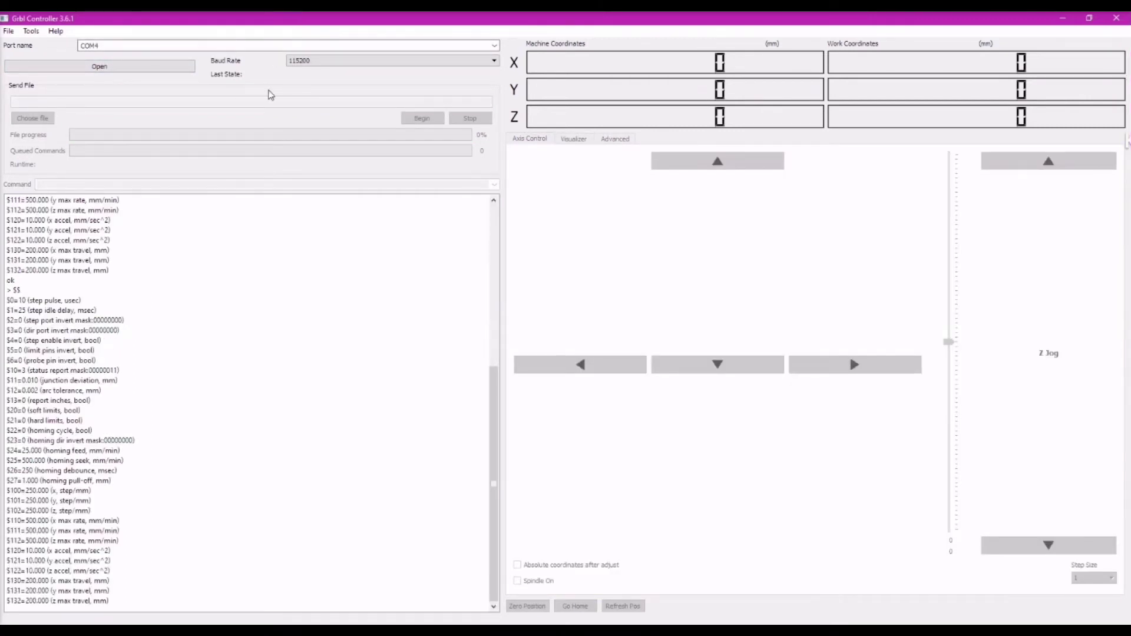
left_click(163, 71)
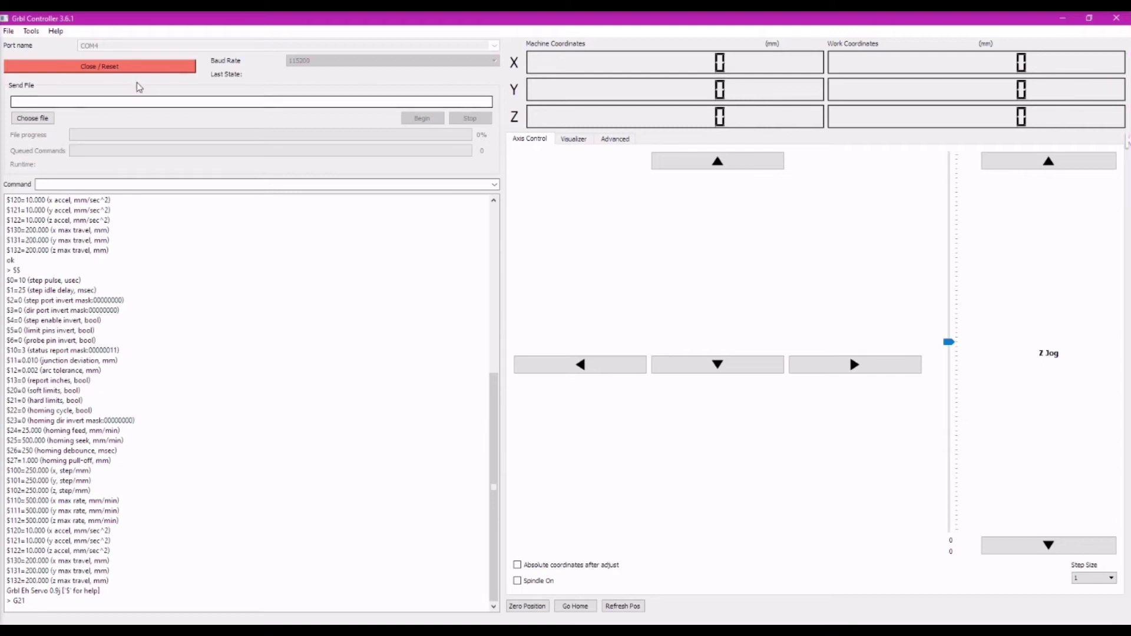
left_click(112, 183)
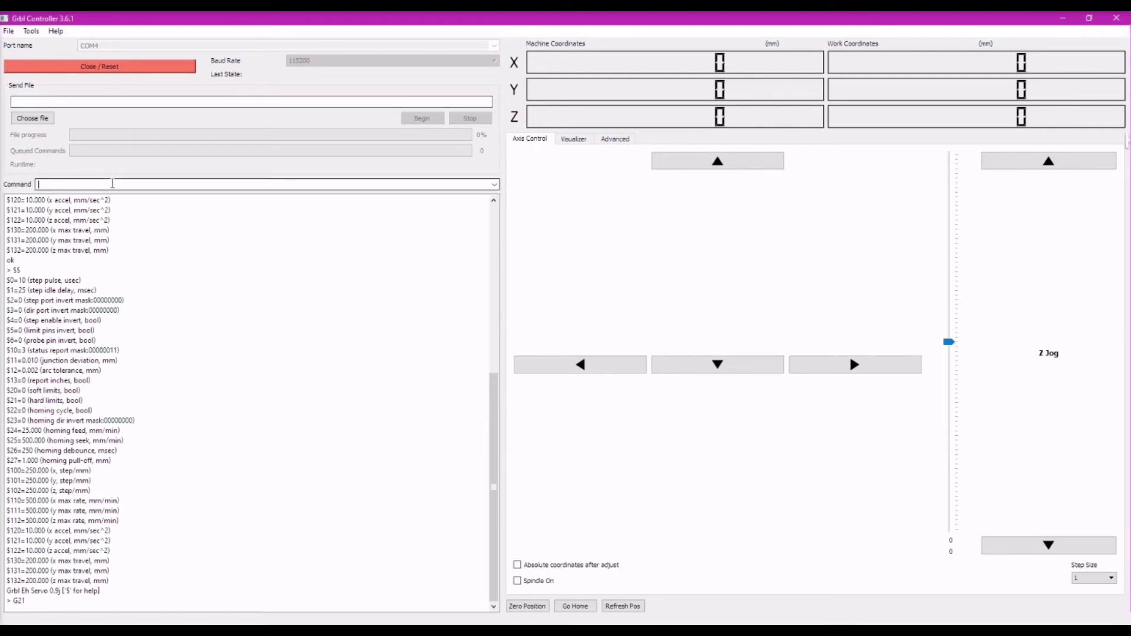
- Send $$ to list the GRBL settings and check $100/$101 at 250 steps/mm
type("$$")
key("Return")
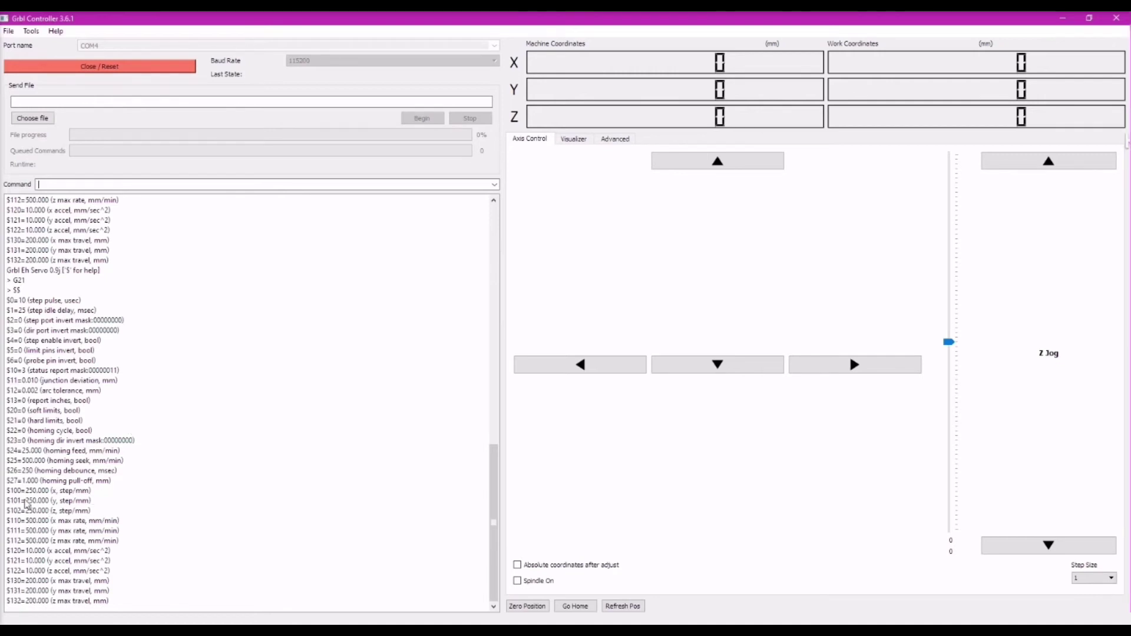
left_click(11, 495)
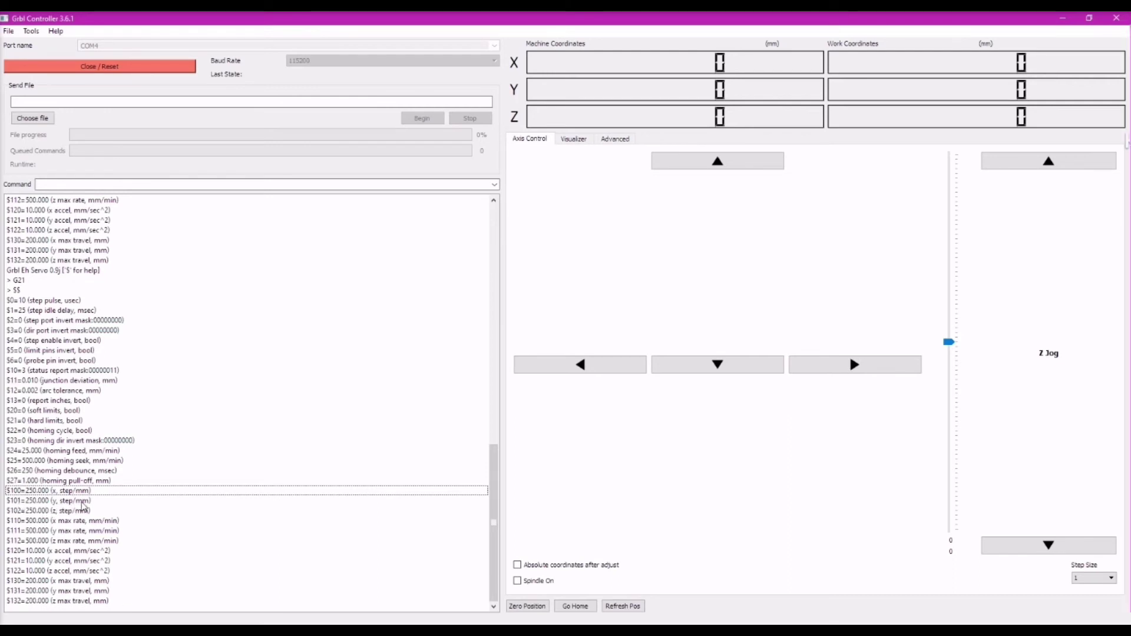
- Stage the command $101=500 in the Command field
left_click(219, 184)
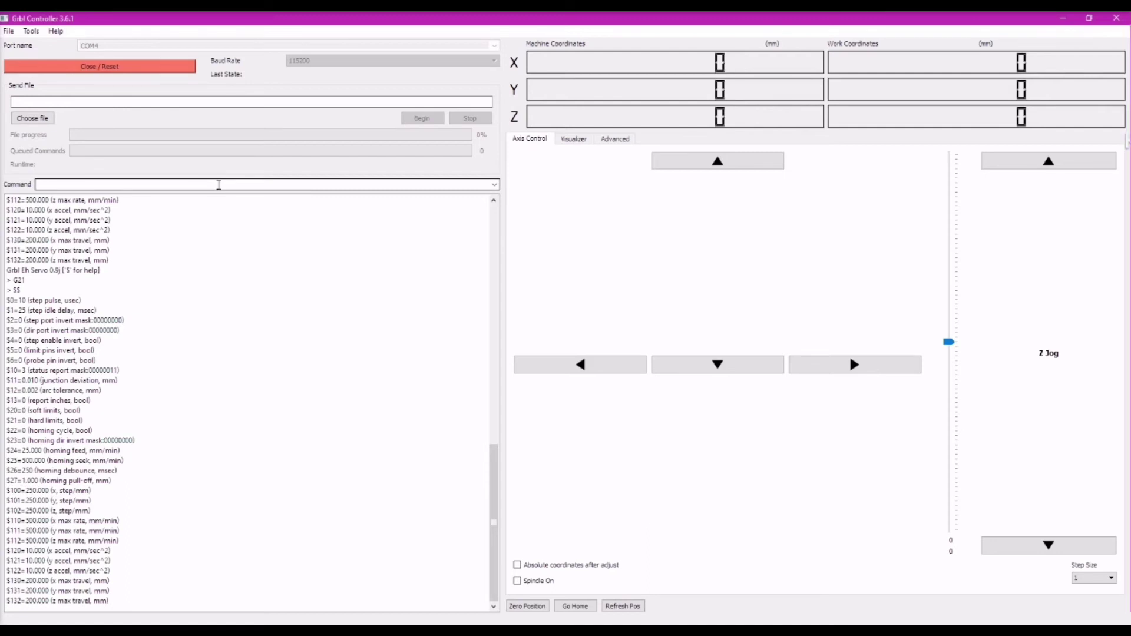
type("$100=5")
type("00")
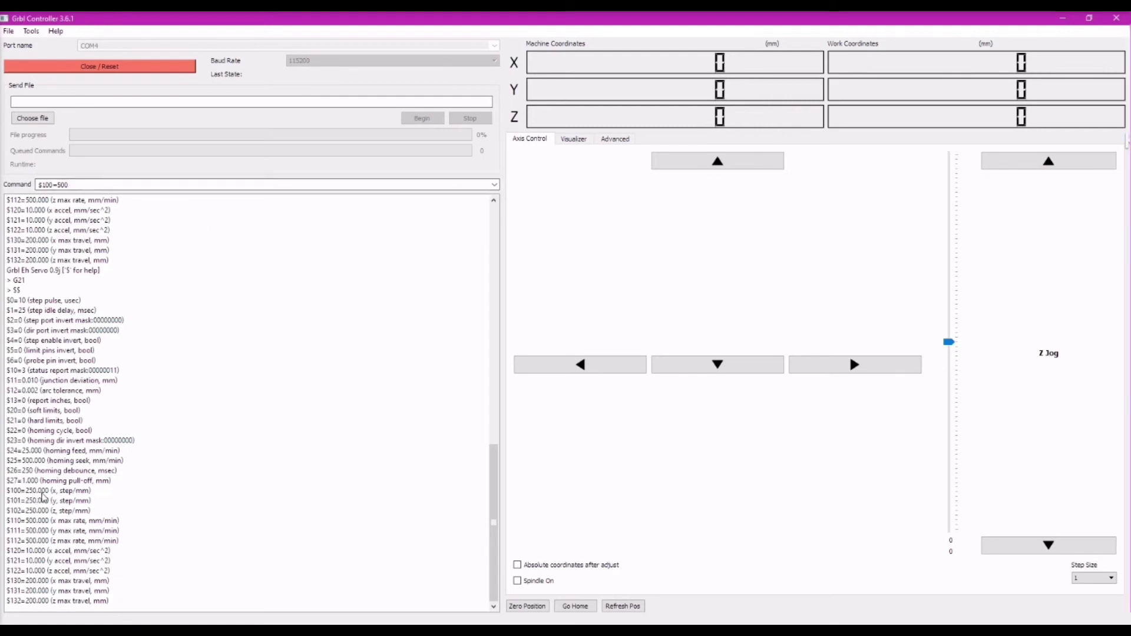
left_click(53, 184)
key("BackSpace")
type("1")
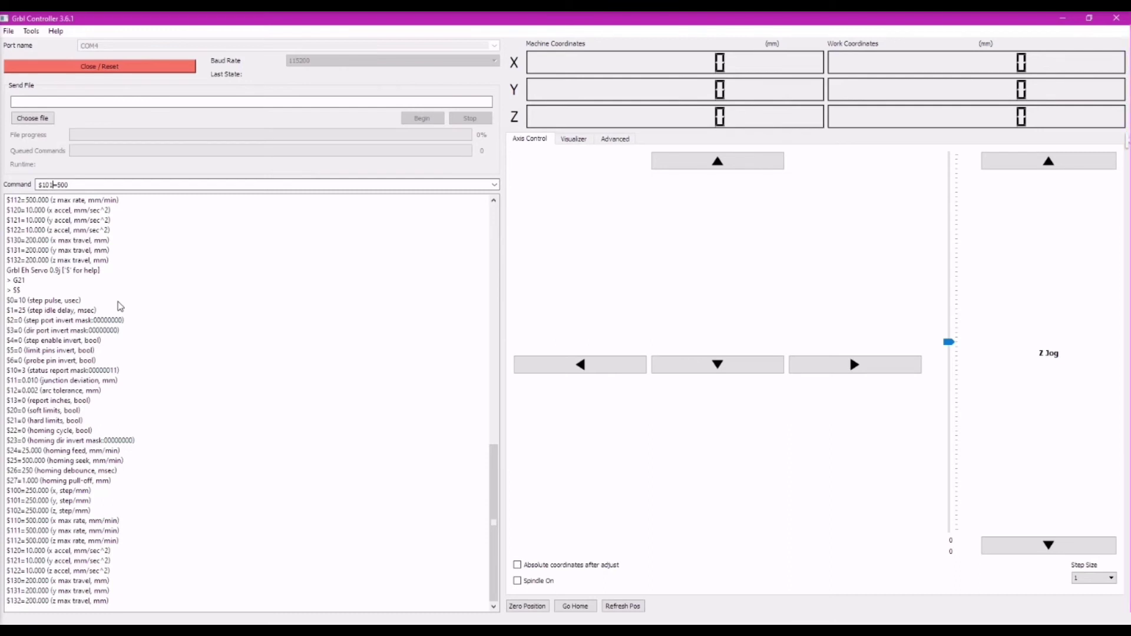